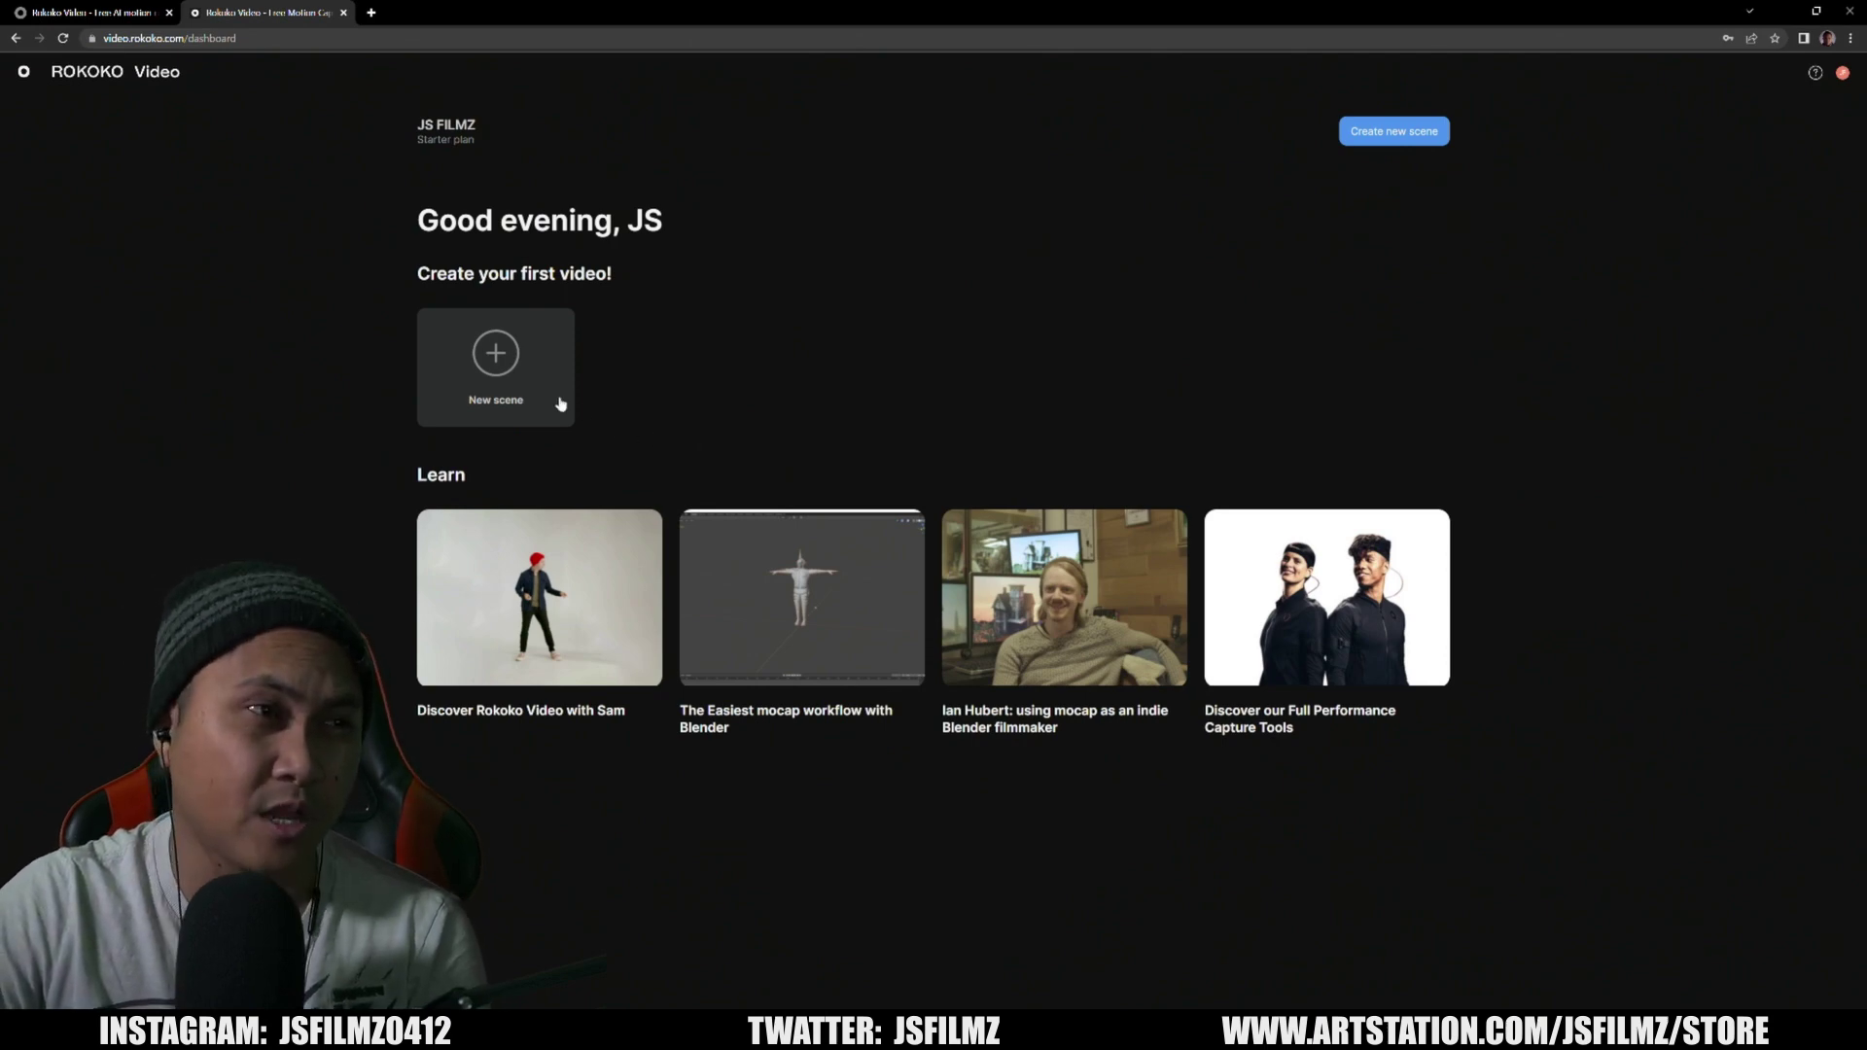
Create a new Rokoko Video scene named 'taylor' and choose to upload a local video file.
{"action": "left_click", "coordinate": [516, 378]}
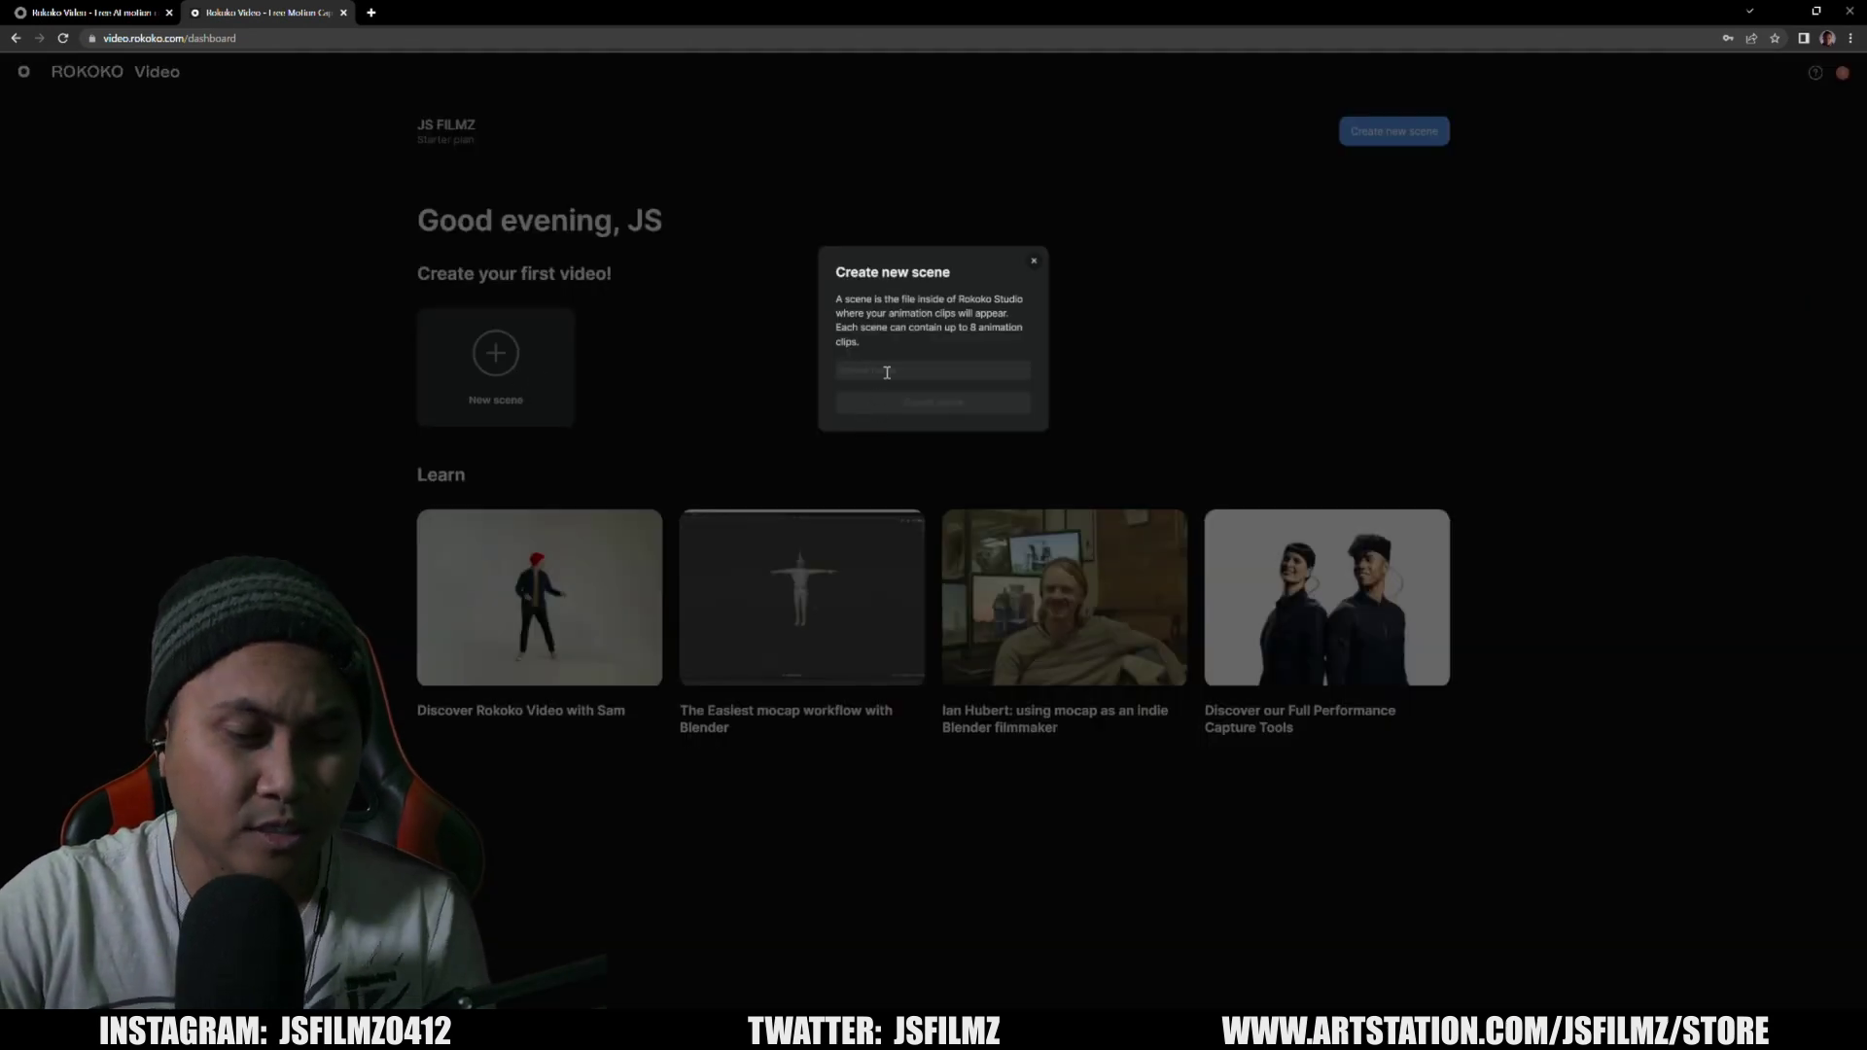
{"action": "type", "text": "taylor"}
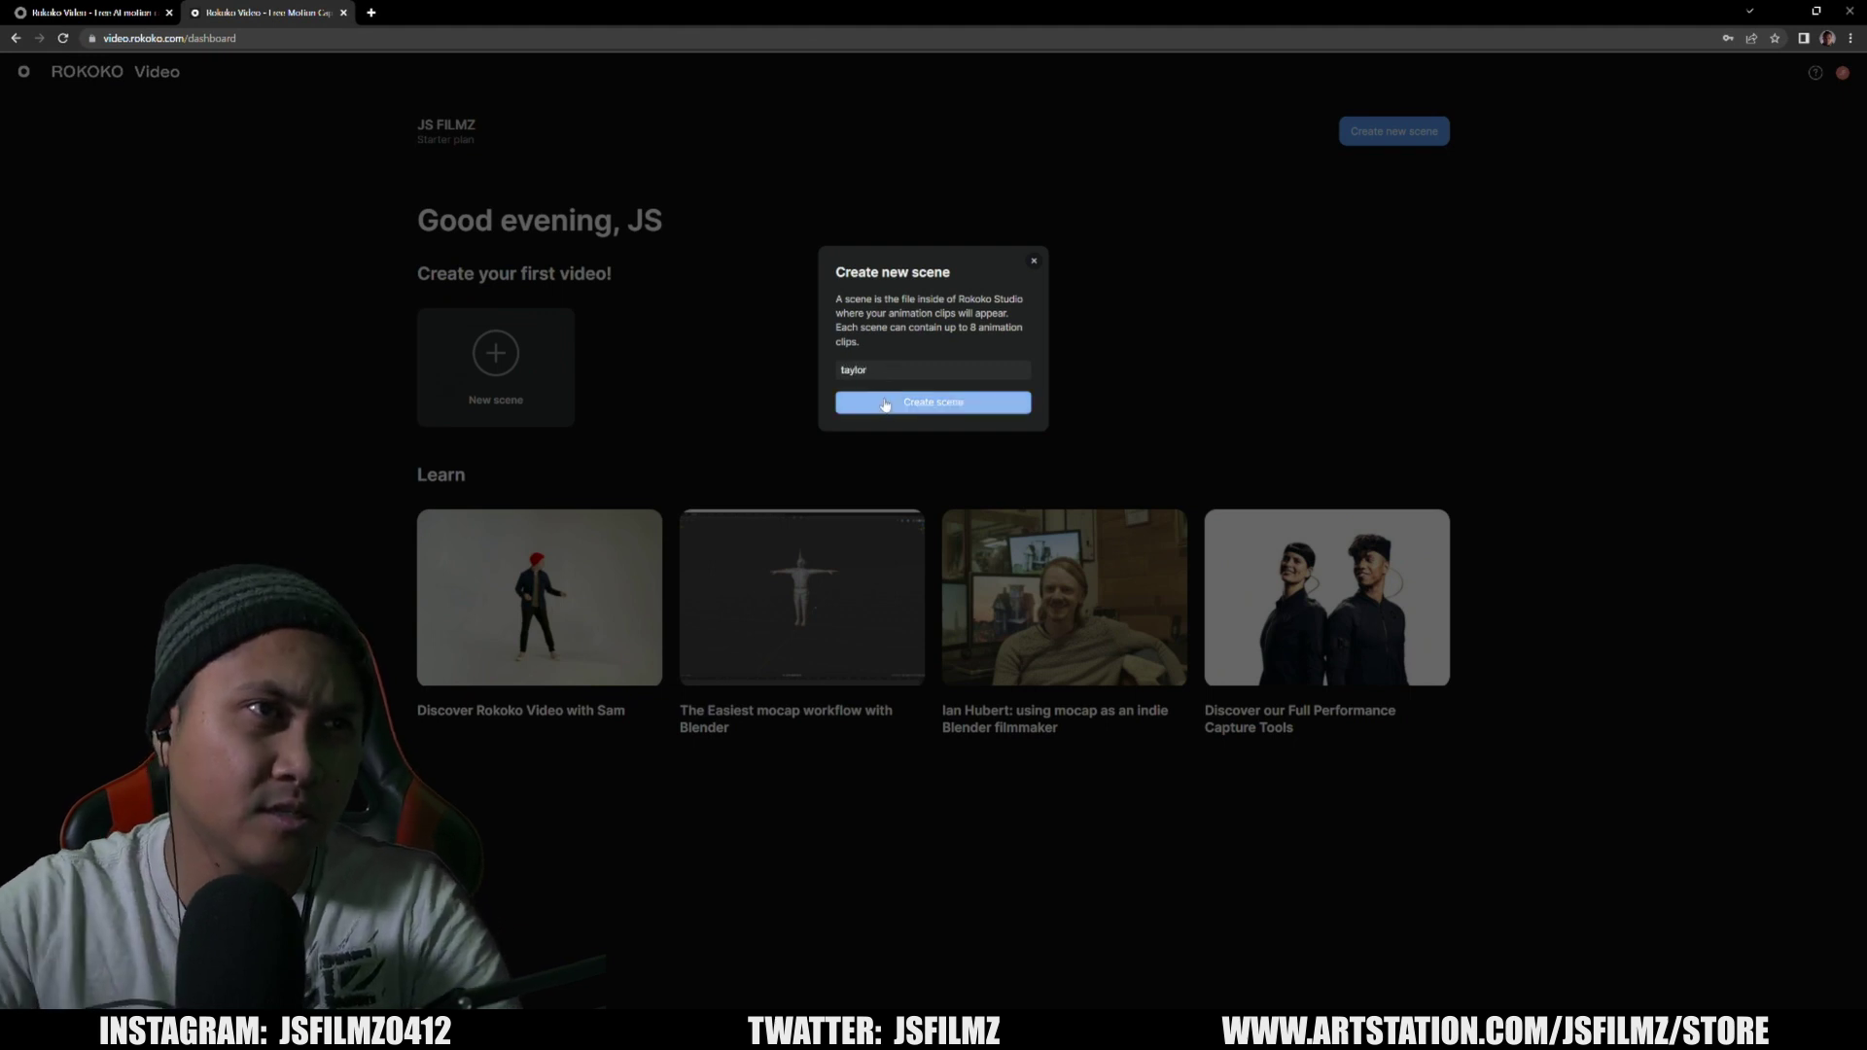
{"action": "left_click", "coordinate": [887, 403]}
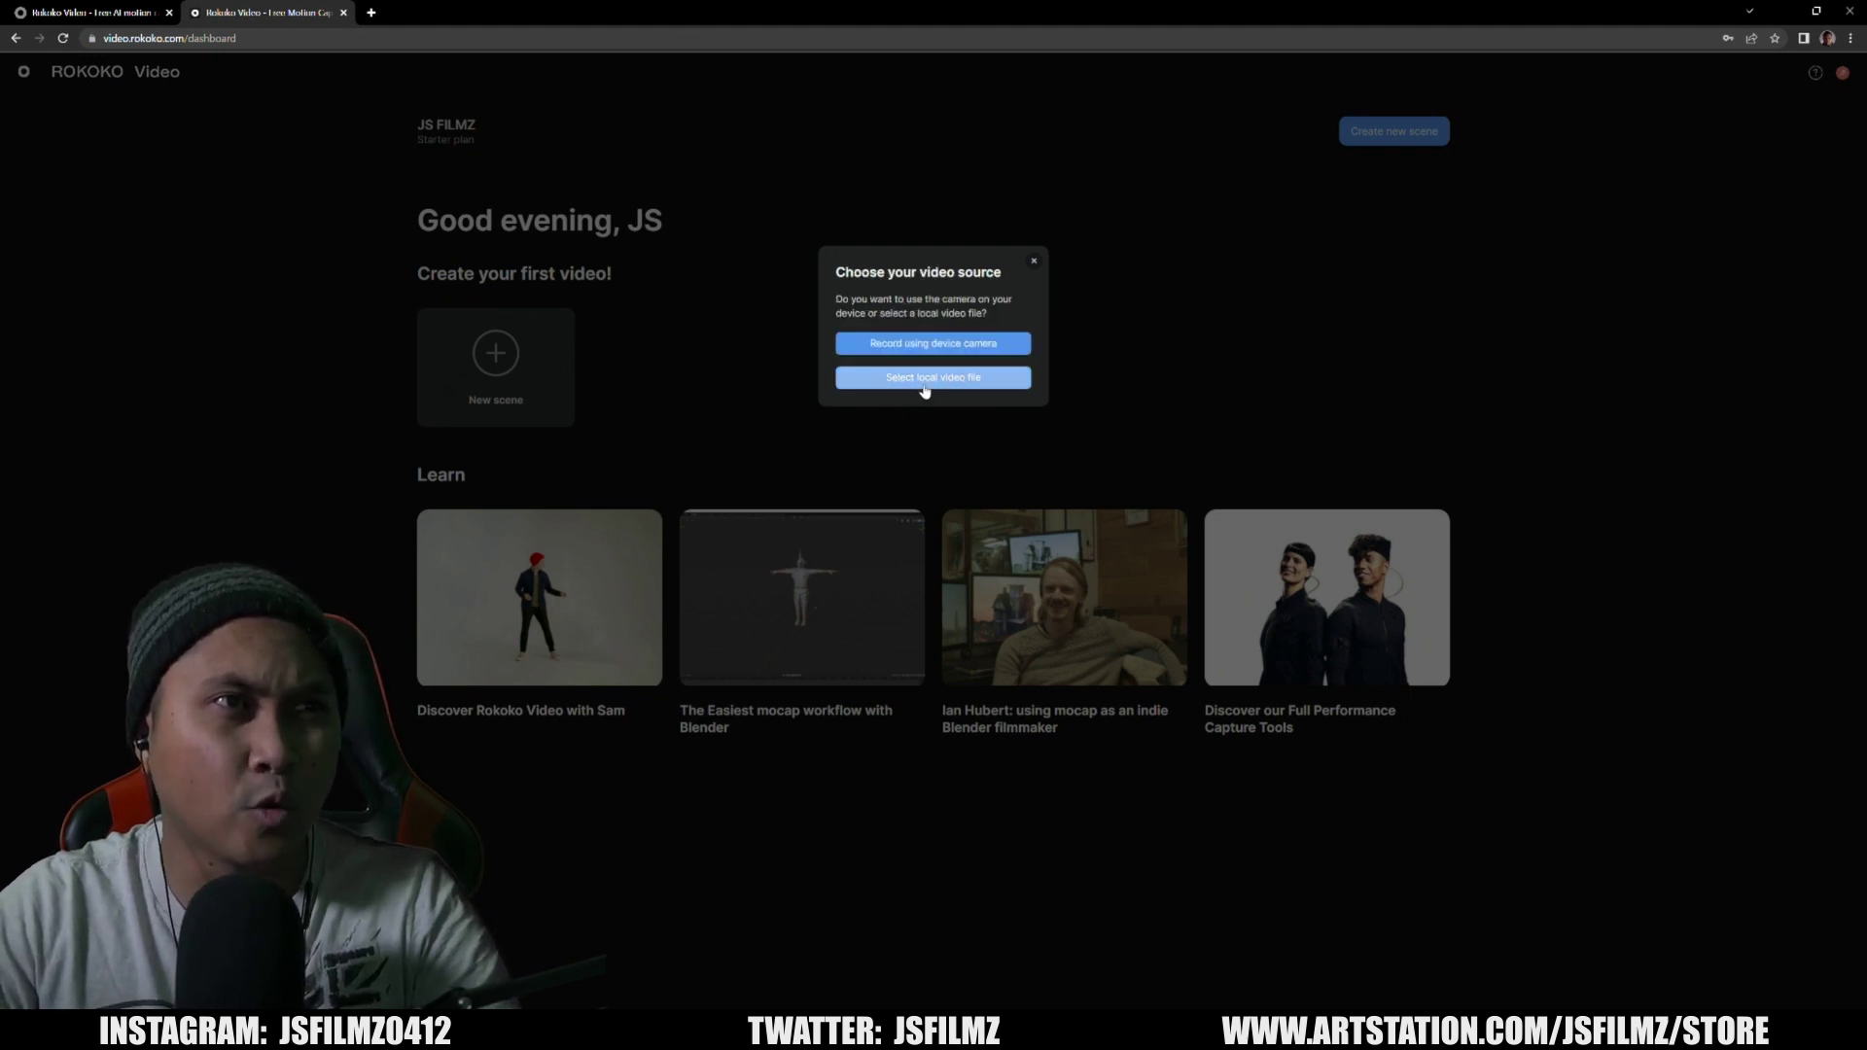
{"action": "left_click", "coordinate": [925, 389]}
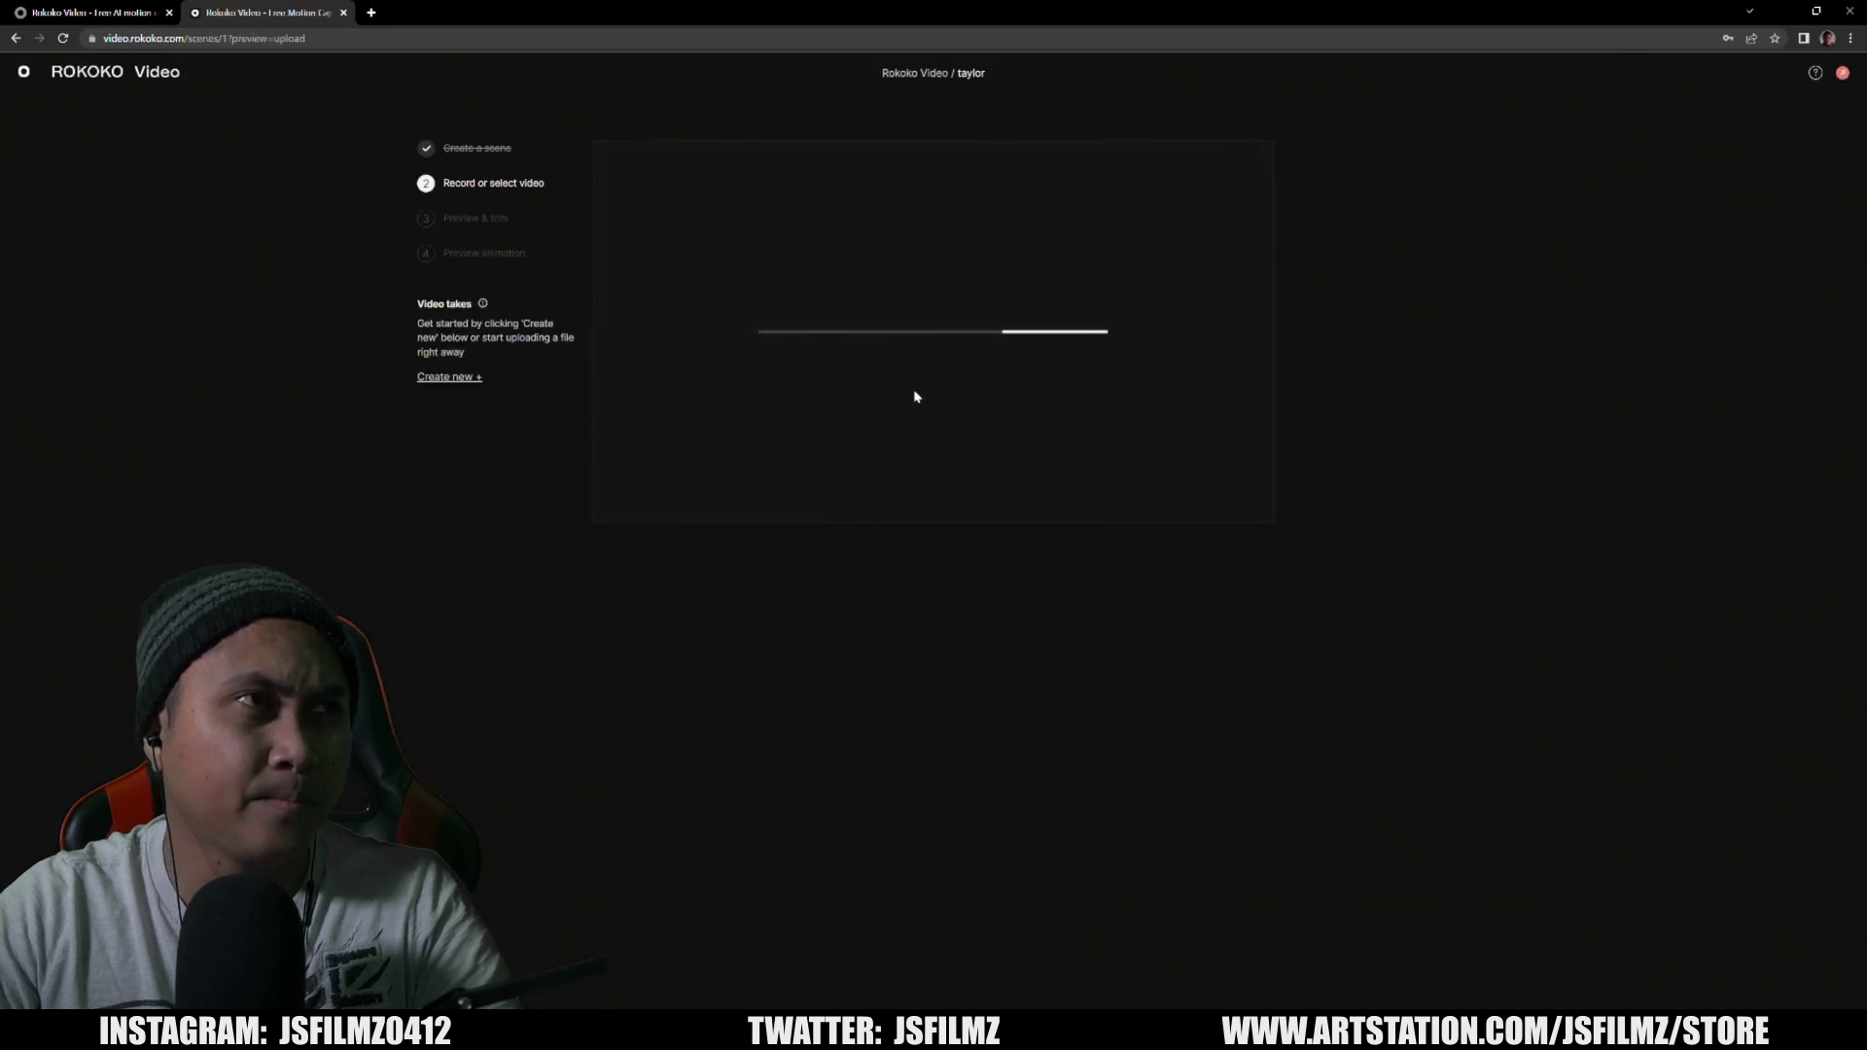
Upload the takeone video from disk into the taylor scene.
{"action": "left_click", "coordinate": [879, 356]}
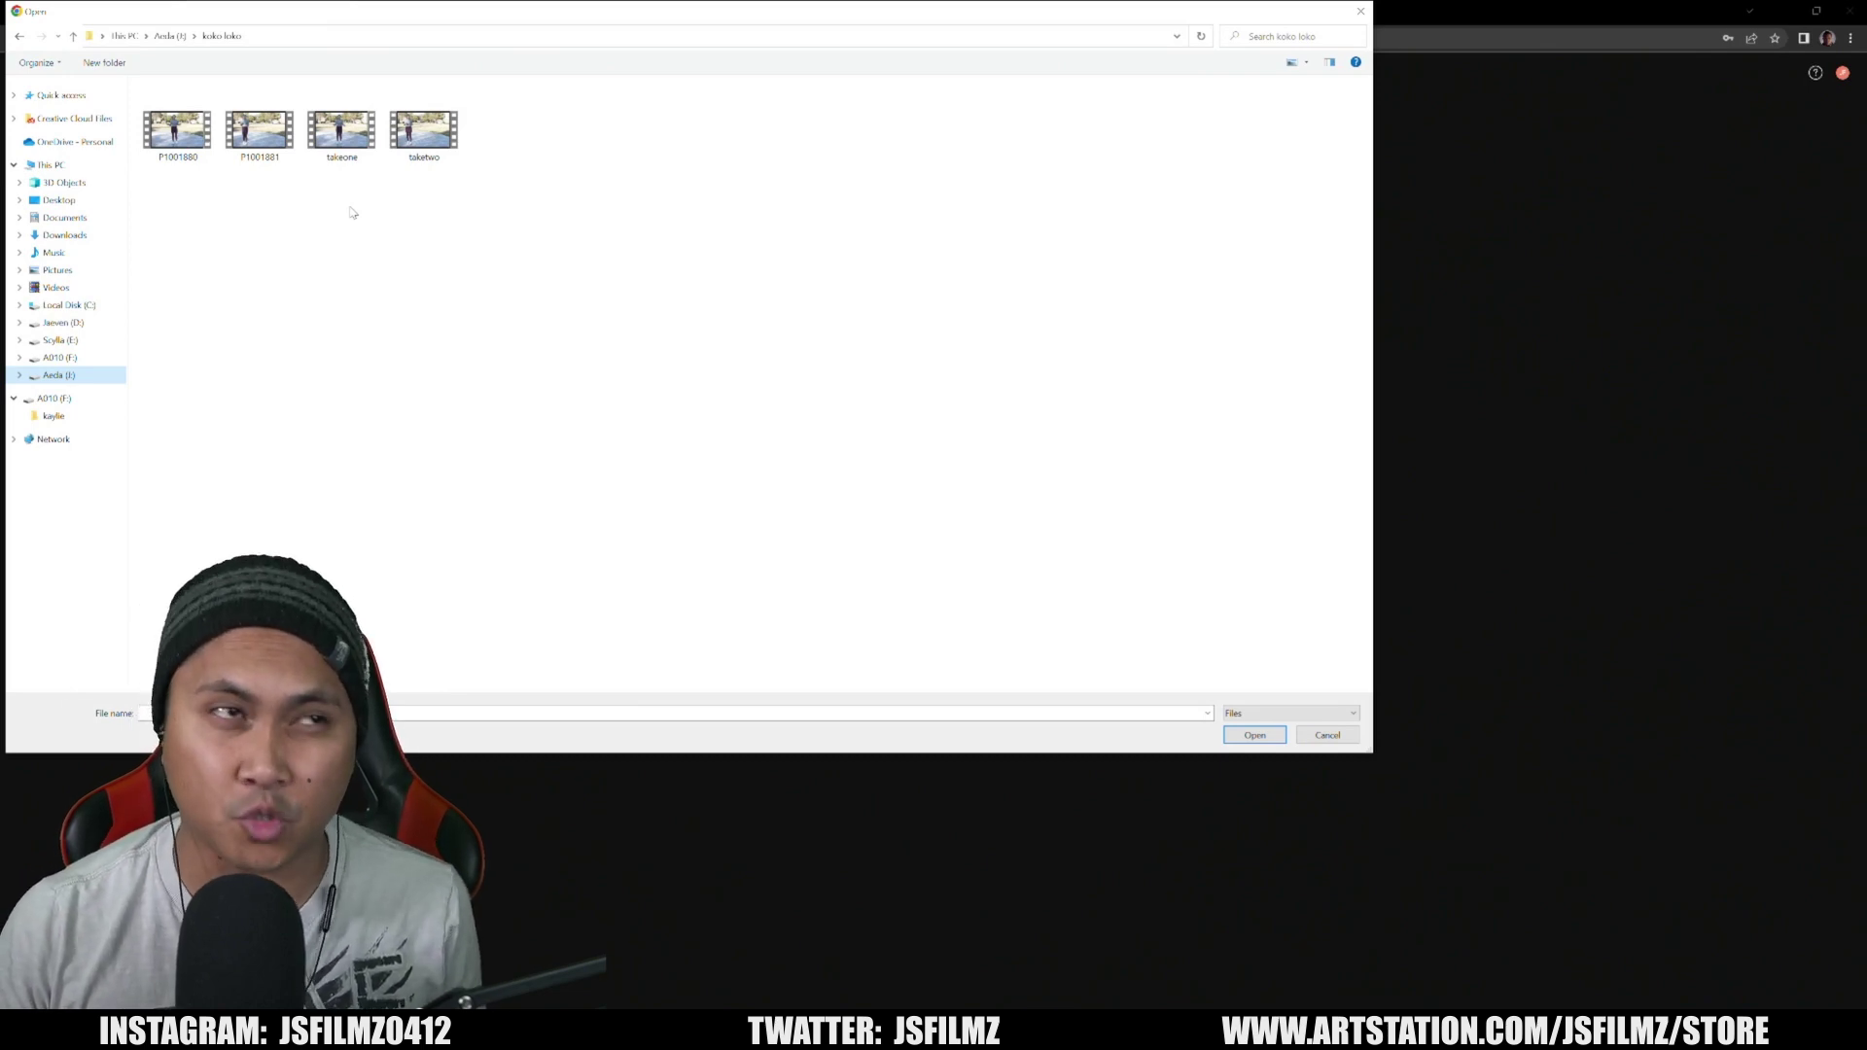
{"action": "left_click", "coordinate": [341, 129]}
{"action": "double_click", "coordinate": [341, 129]}
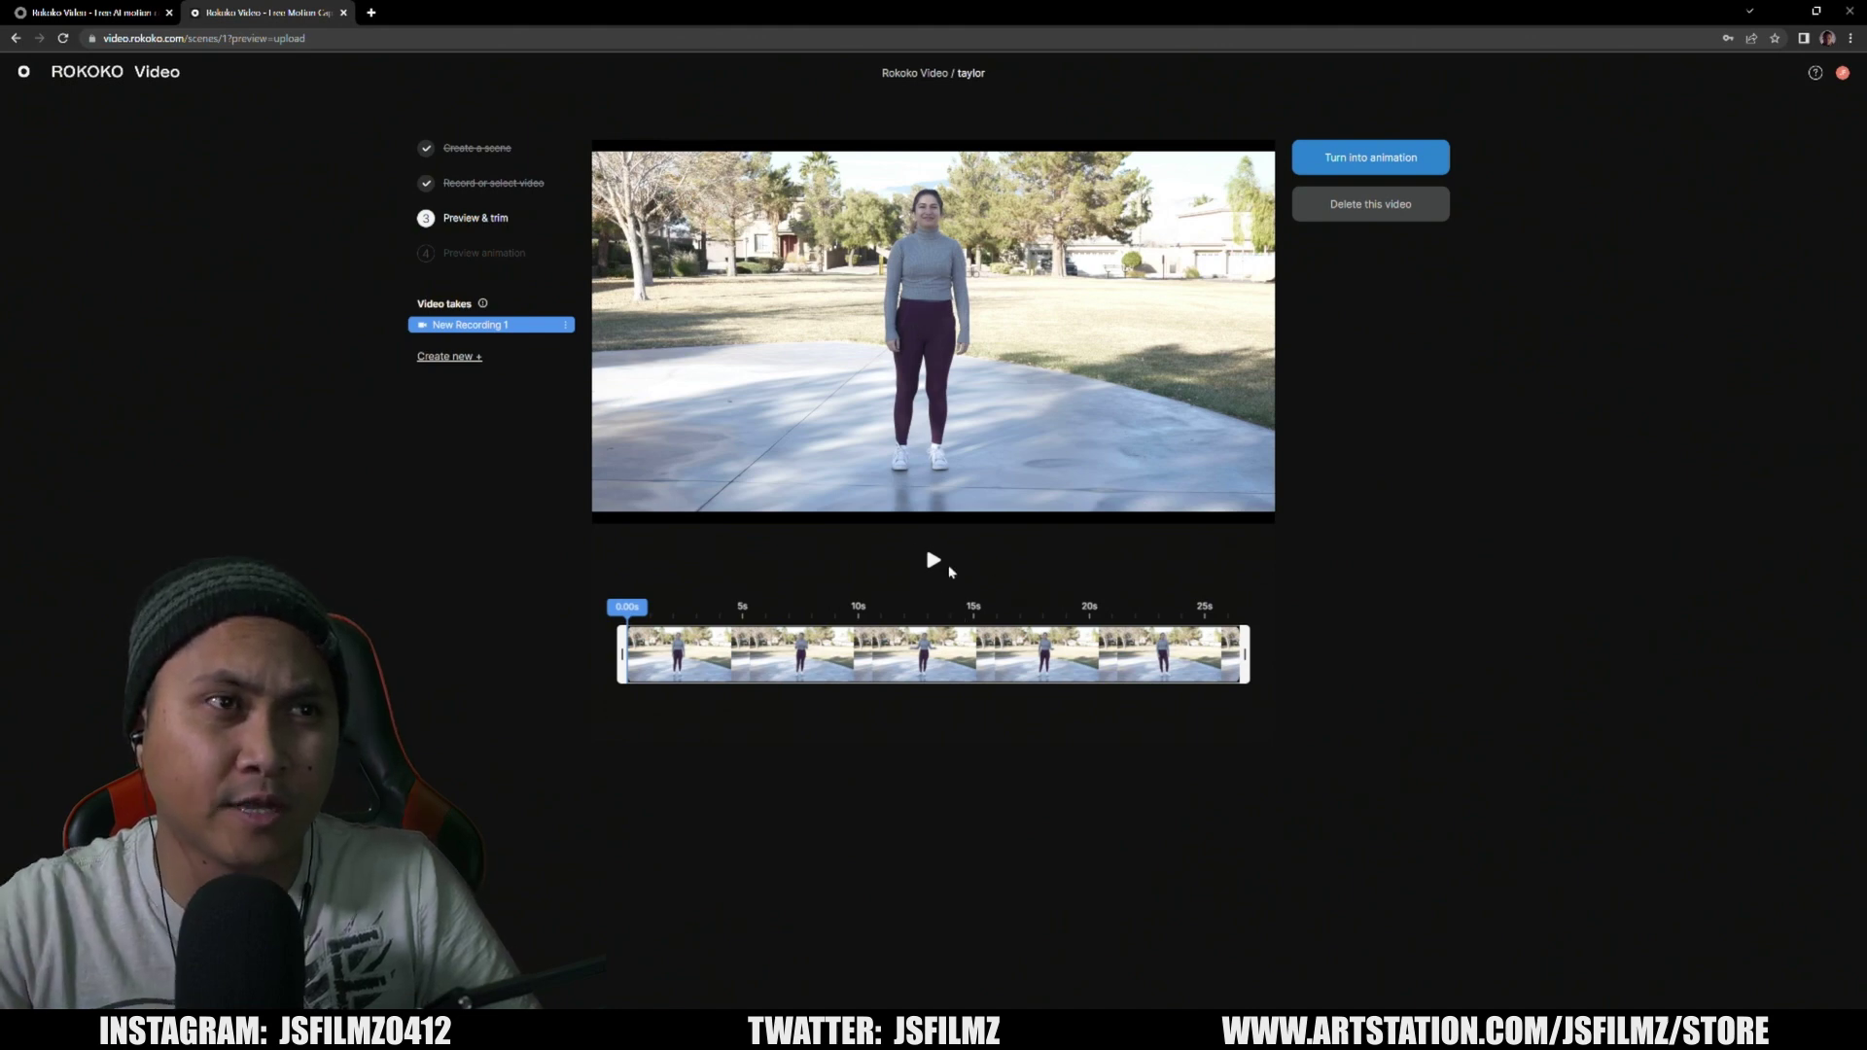
Preview the uploaded video, then turn it into a mocap animation.
{"action": "left_click", "coordinate": [936, 559]}
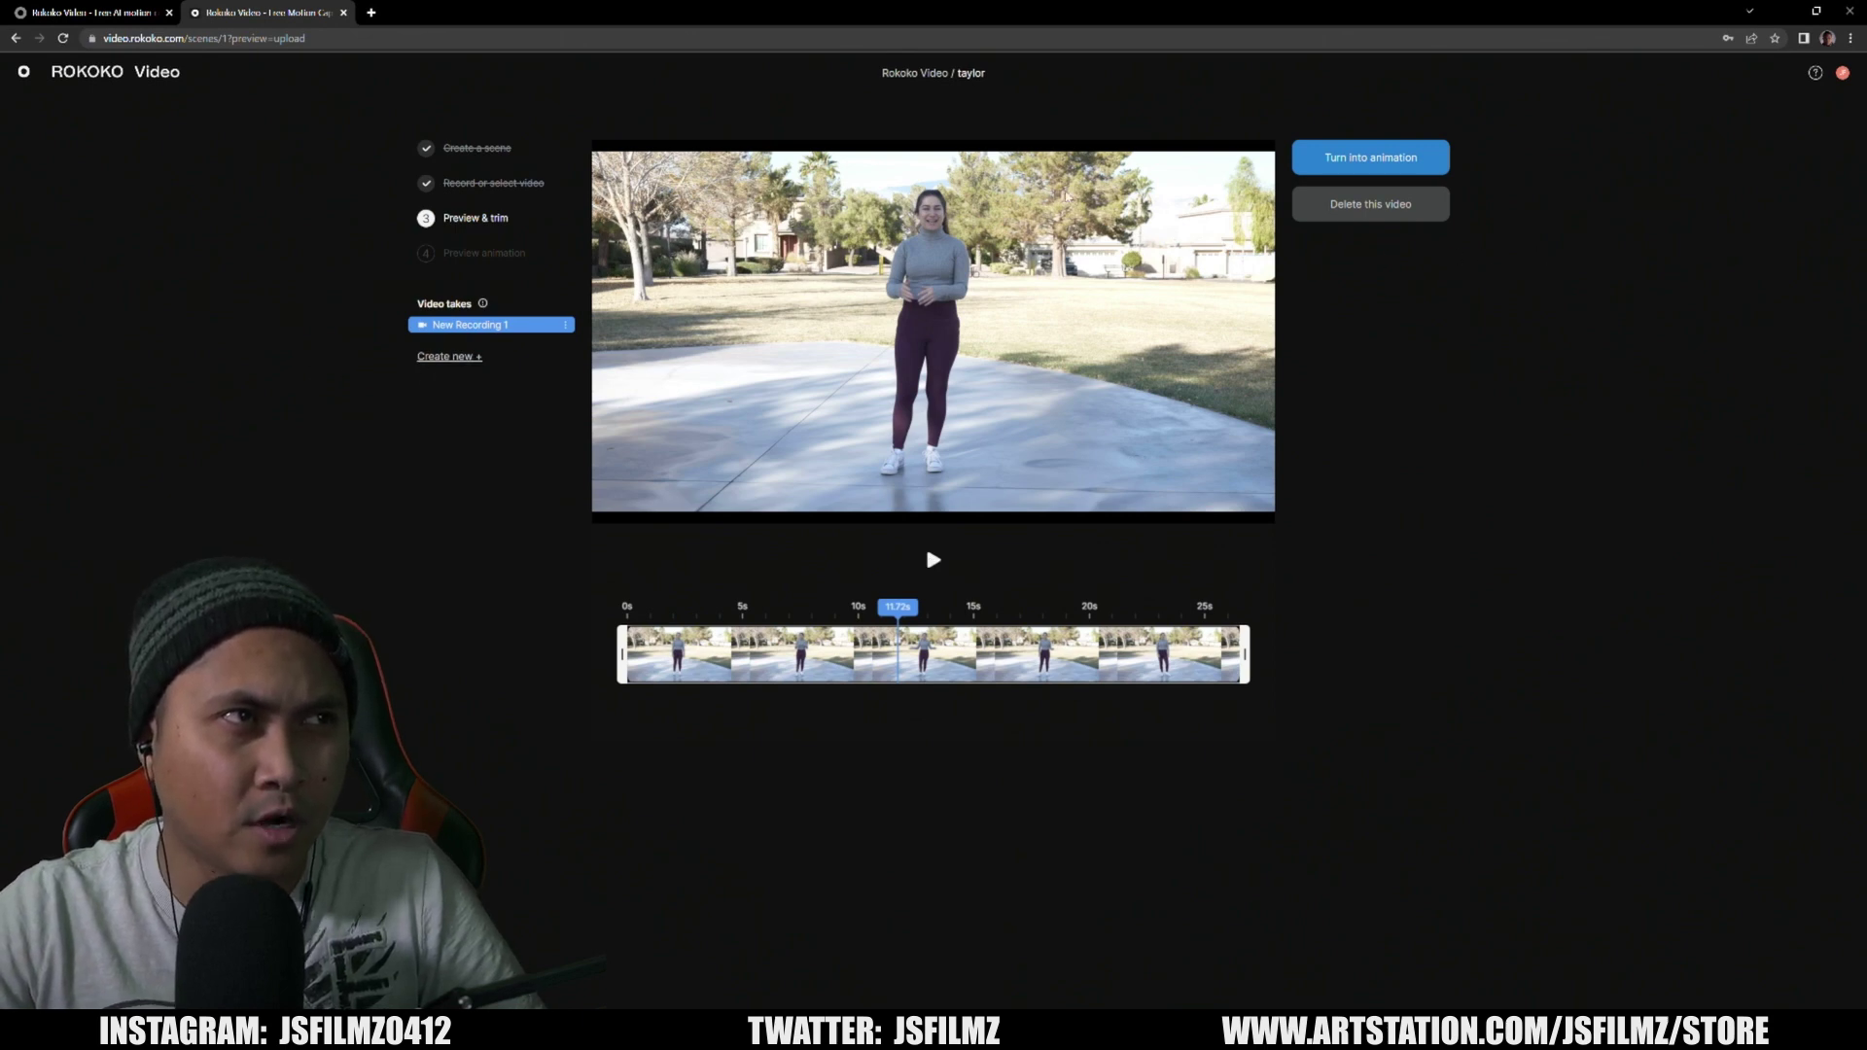
{"action": "left_click", "coordinate": [1354, 157]}
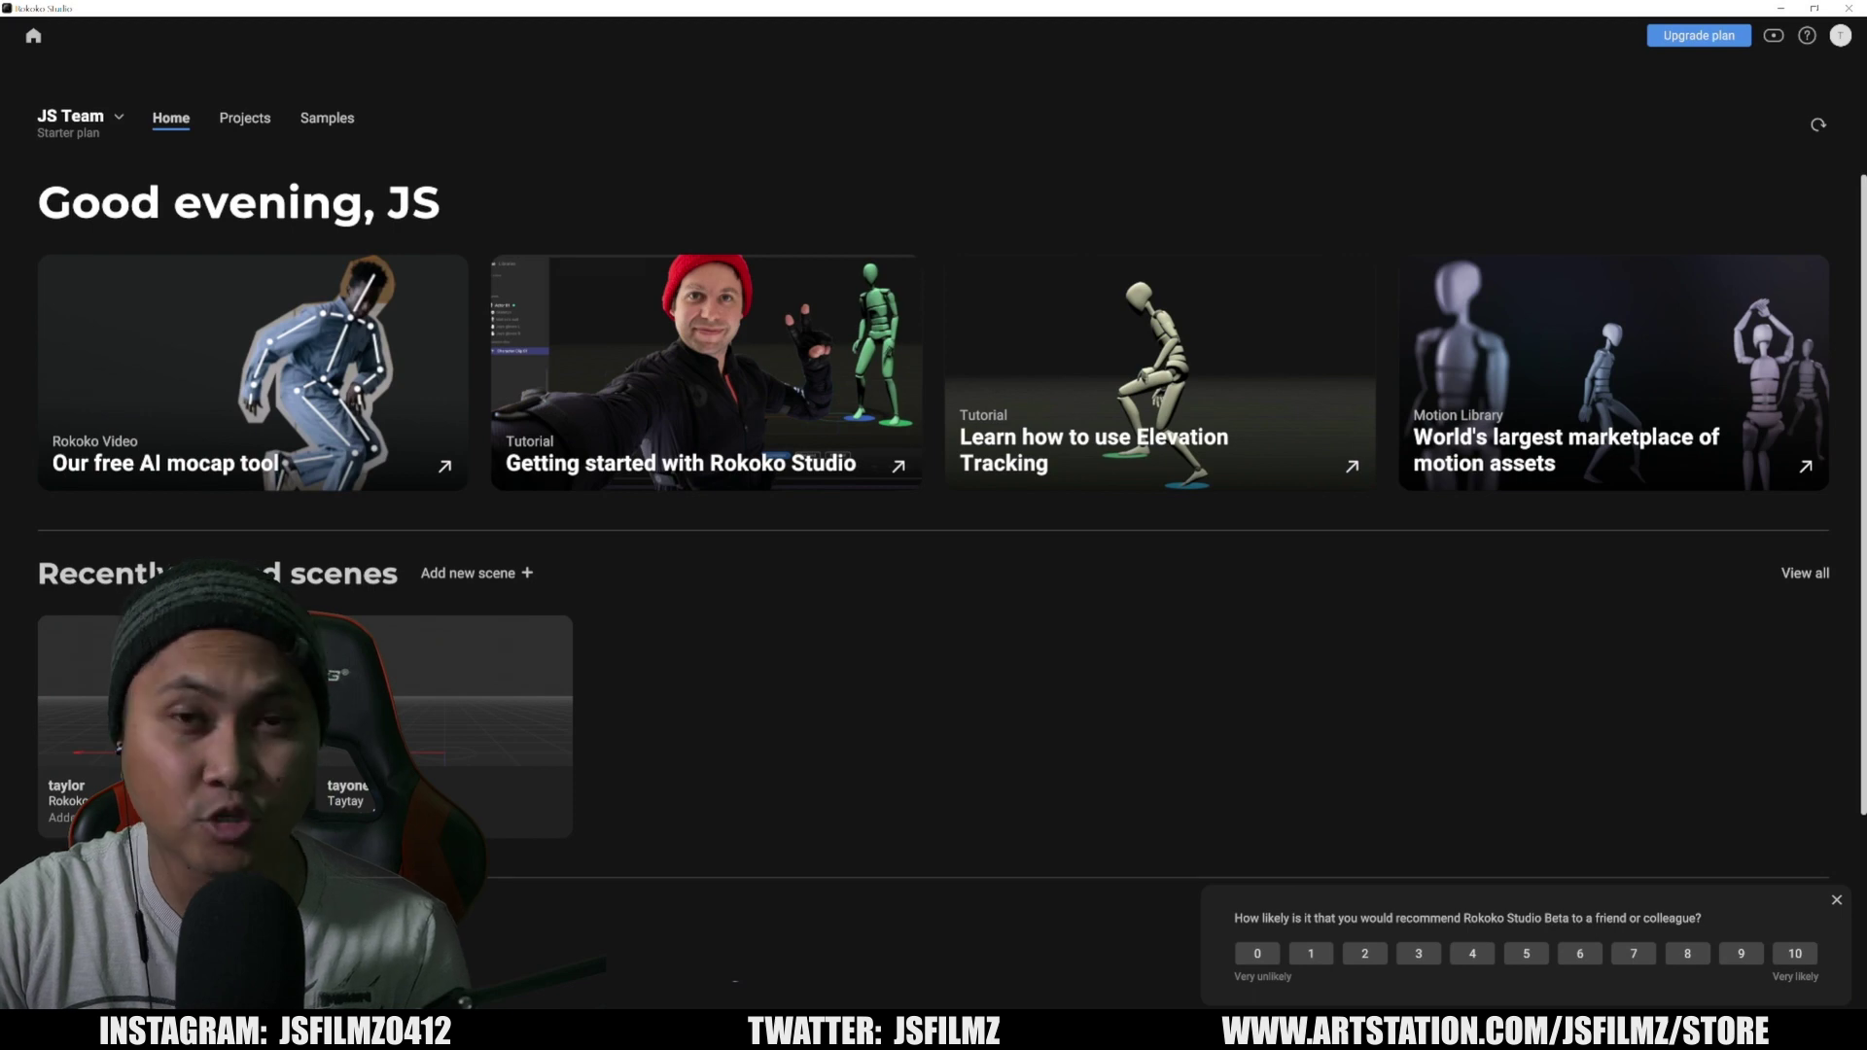
Open the taylor scene and load the New Recording 1 animation clip.
{"action": "left_click", "coordinate": [114, 673]}
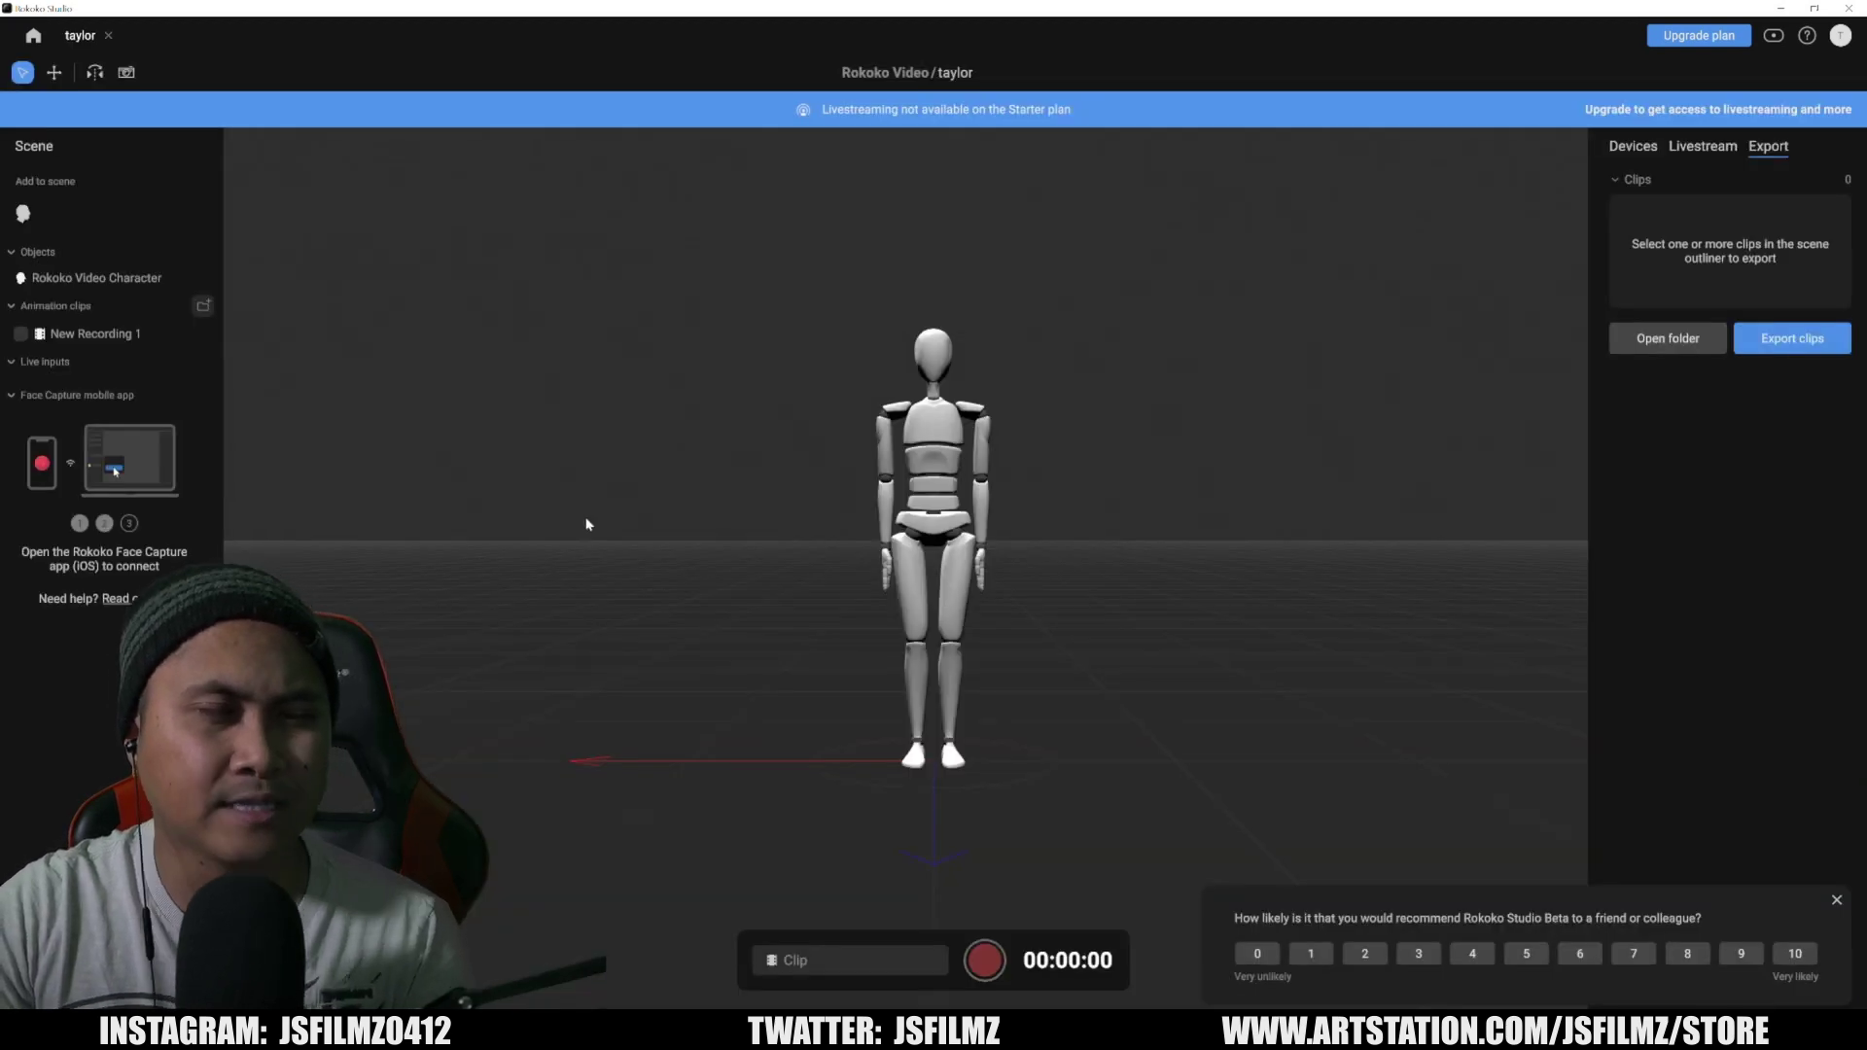
{"action": "left_click", "coordinate": [58, 333]}
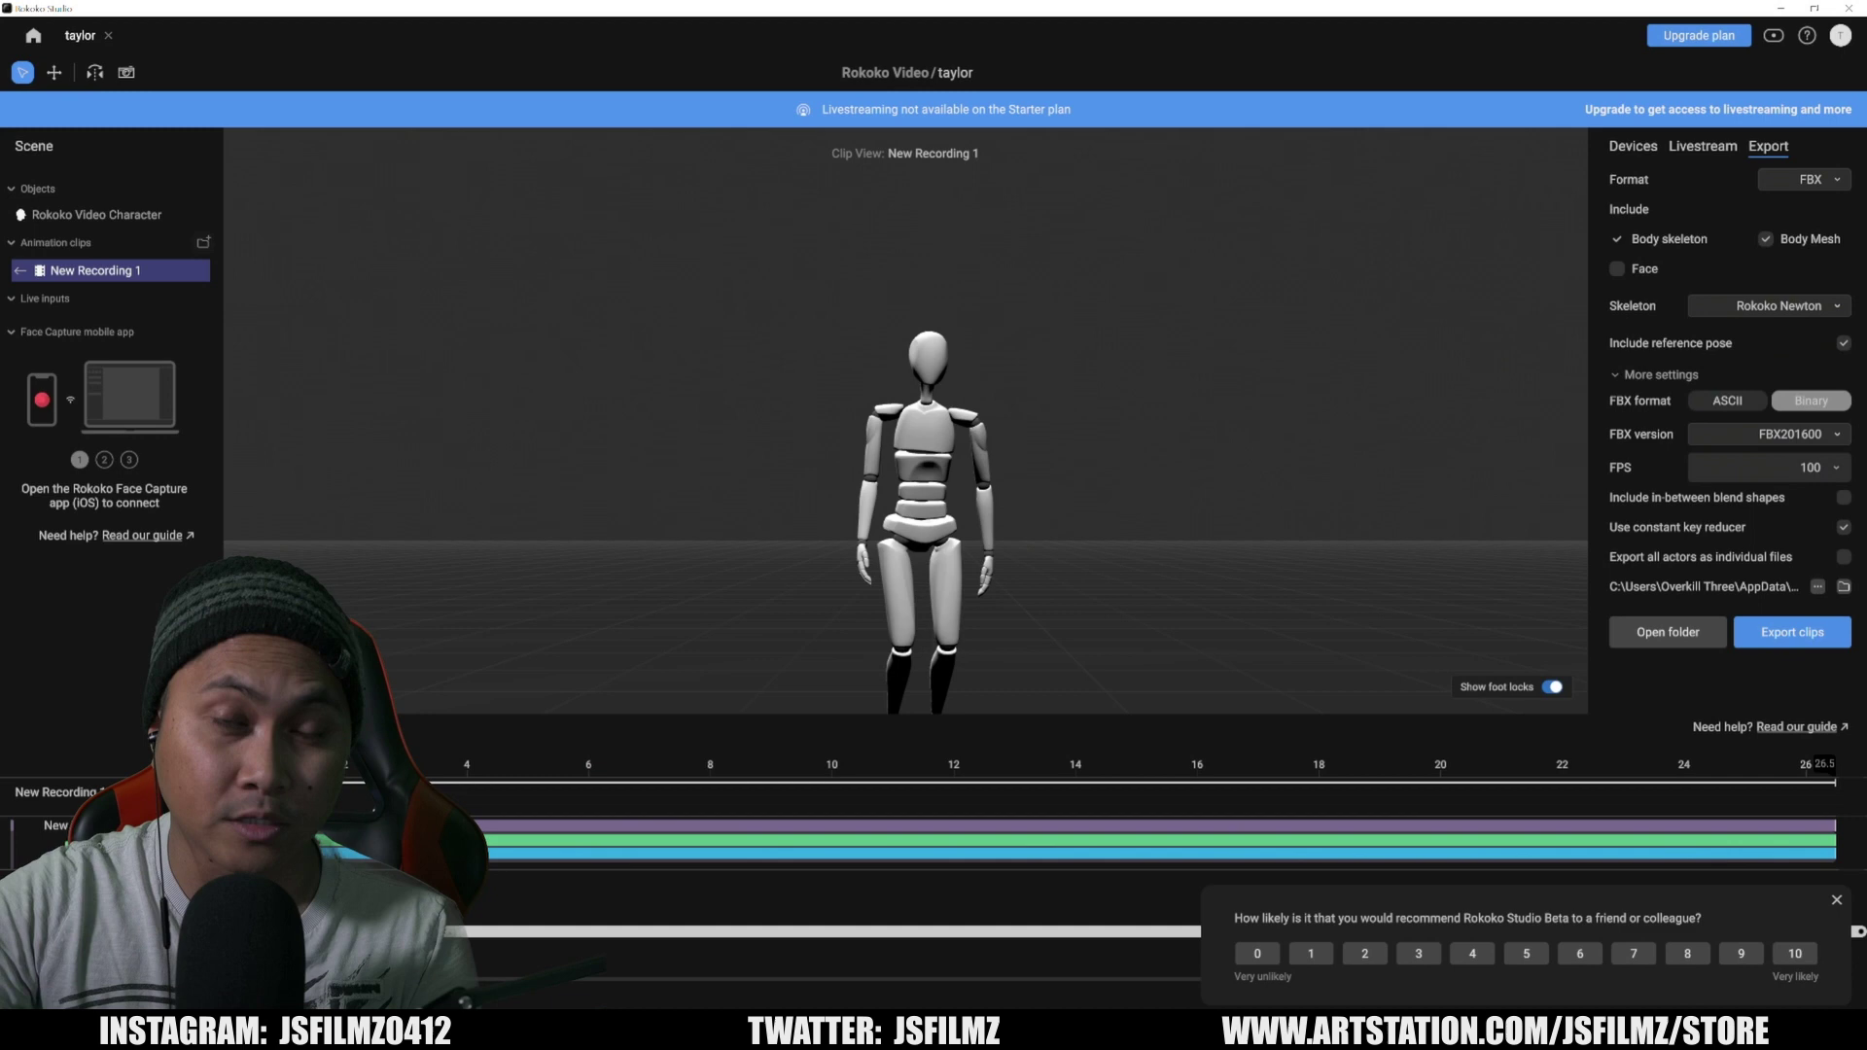
Close the recommendation survey popup.
{"action": "left_click", "coordinate": [1835, 904]}
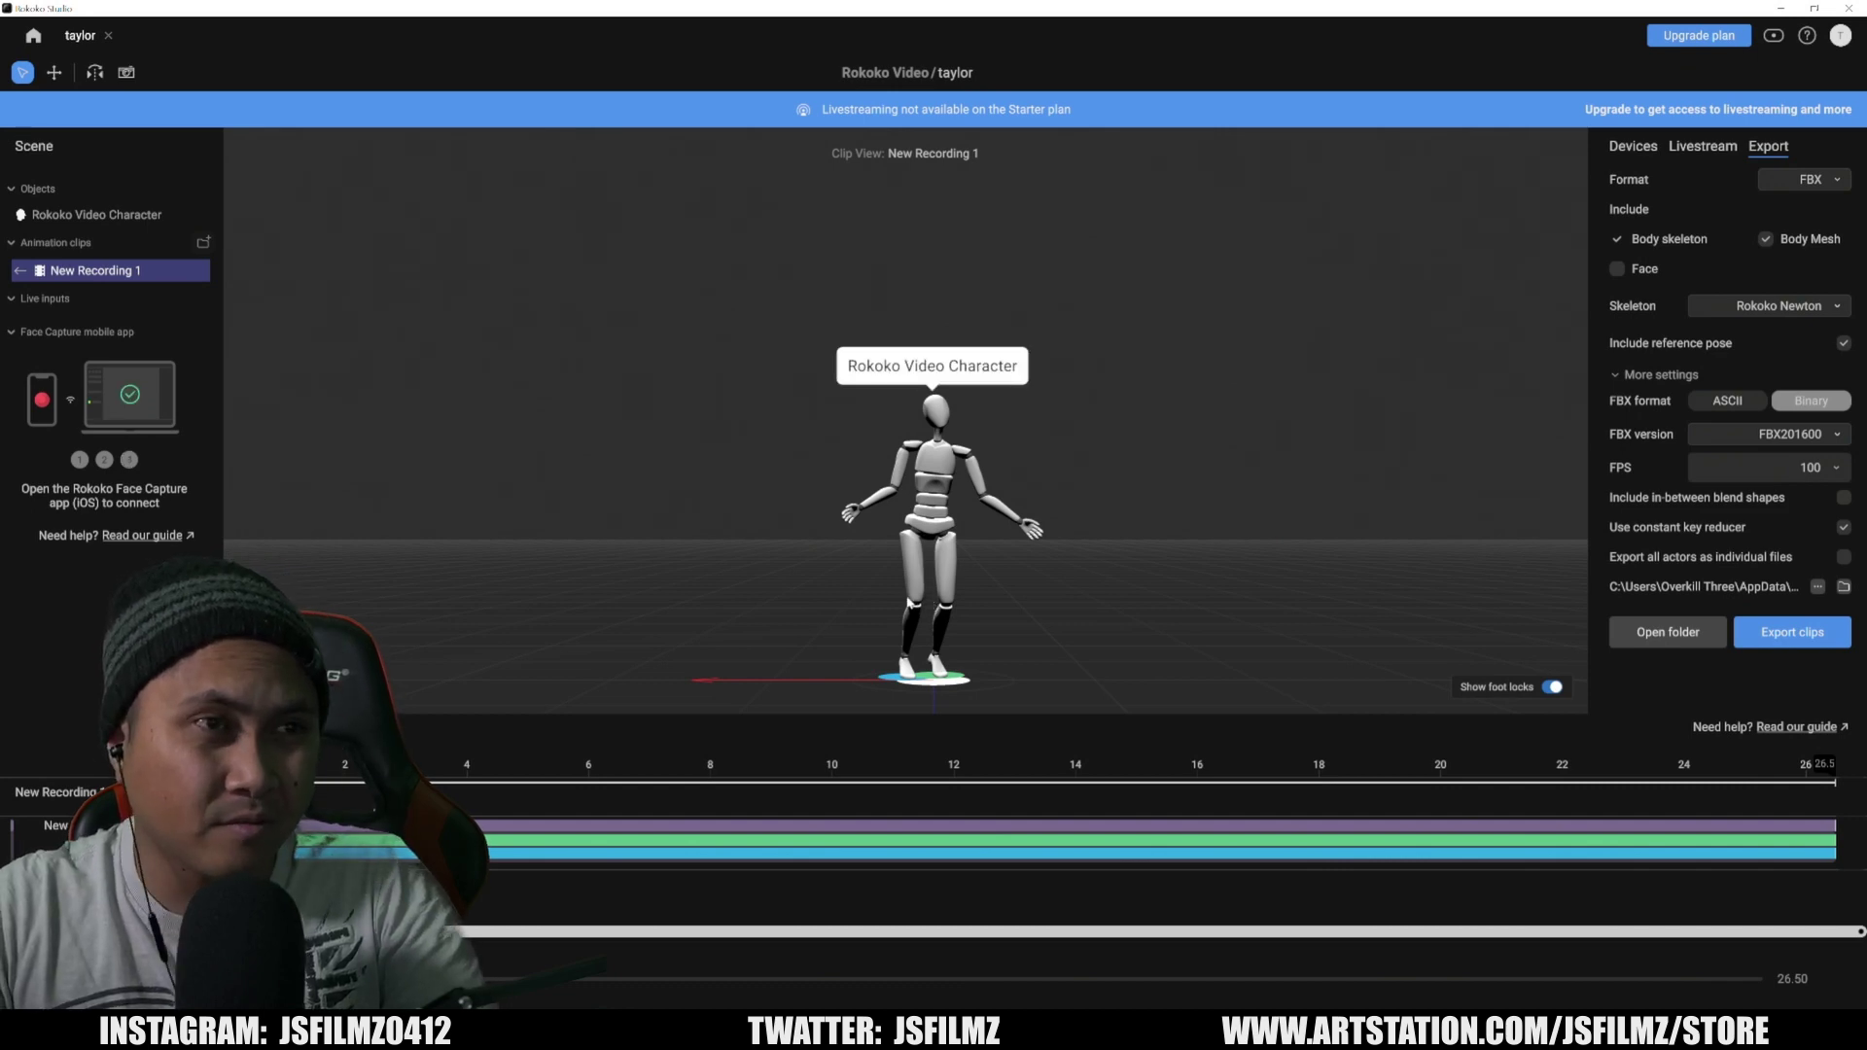
Orbit around the mannequin to a front view and zoom in on its upper body.
{"action": "left_click_drag", "start_coordinate": [927, 594], "coordinate": [1003, 597]}
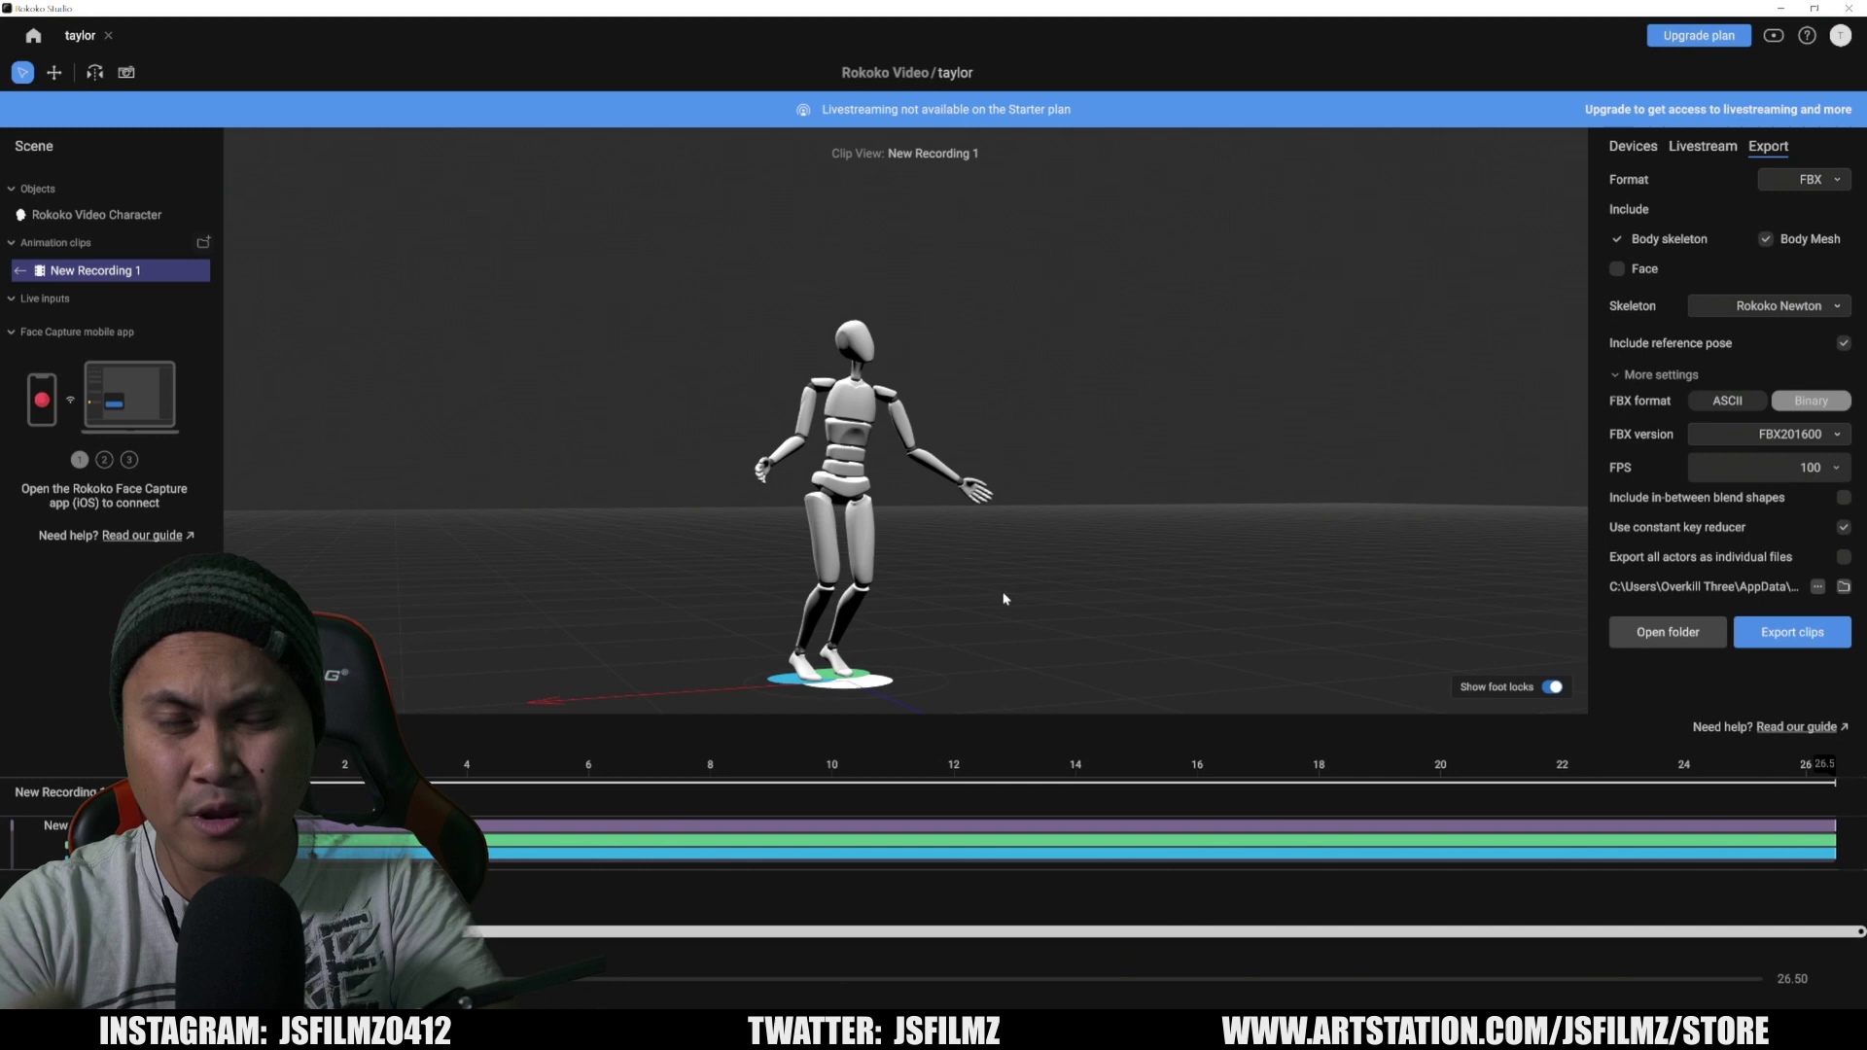
{"action": "left_click_drag", "start_coordinate": [887, 607], "coordinate": [1068, 616]}
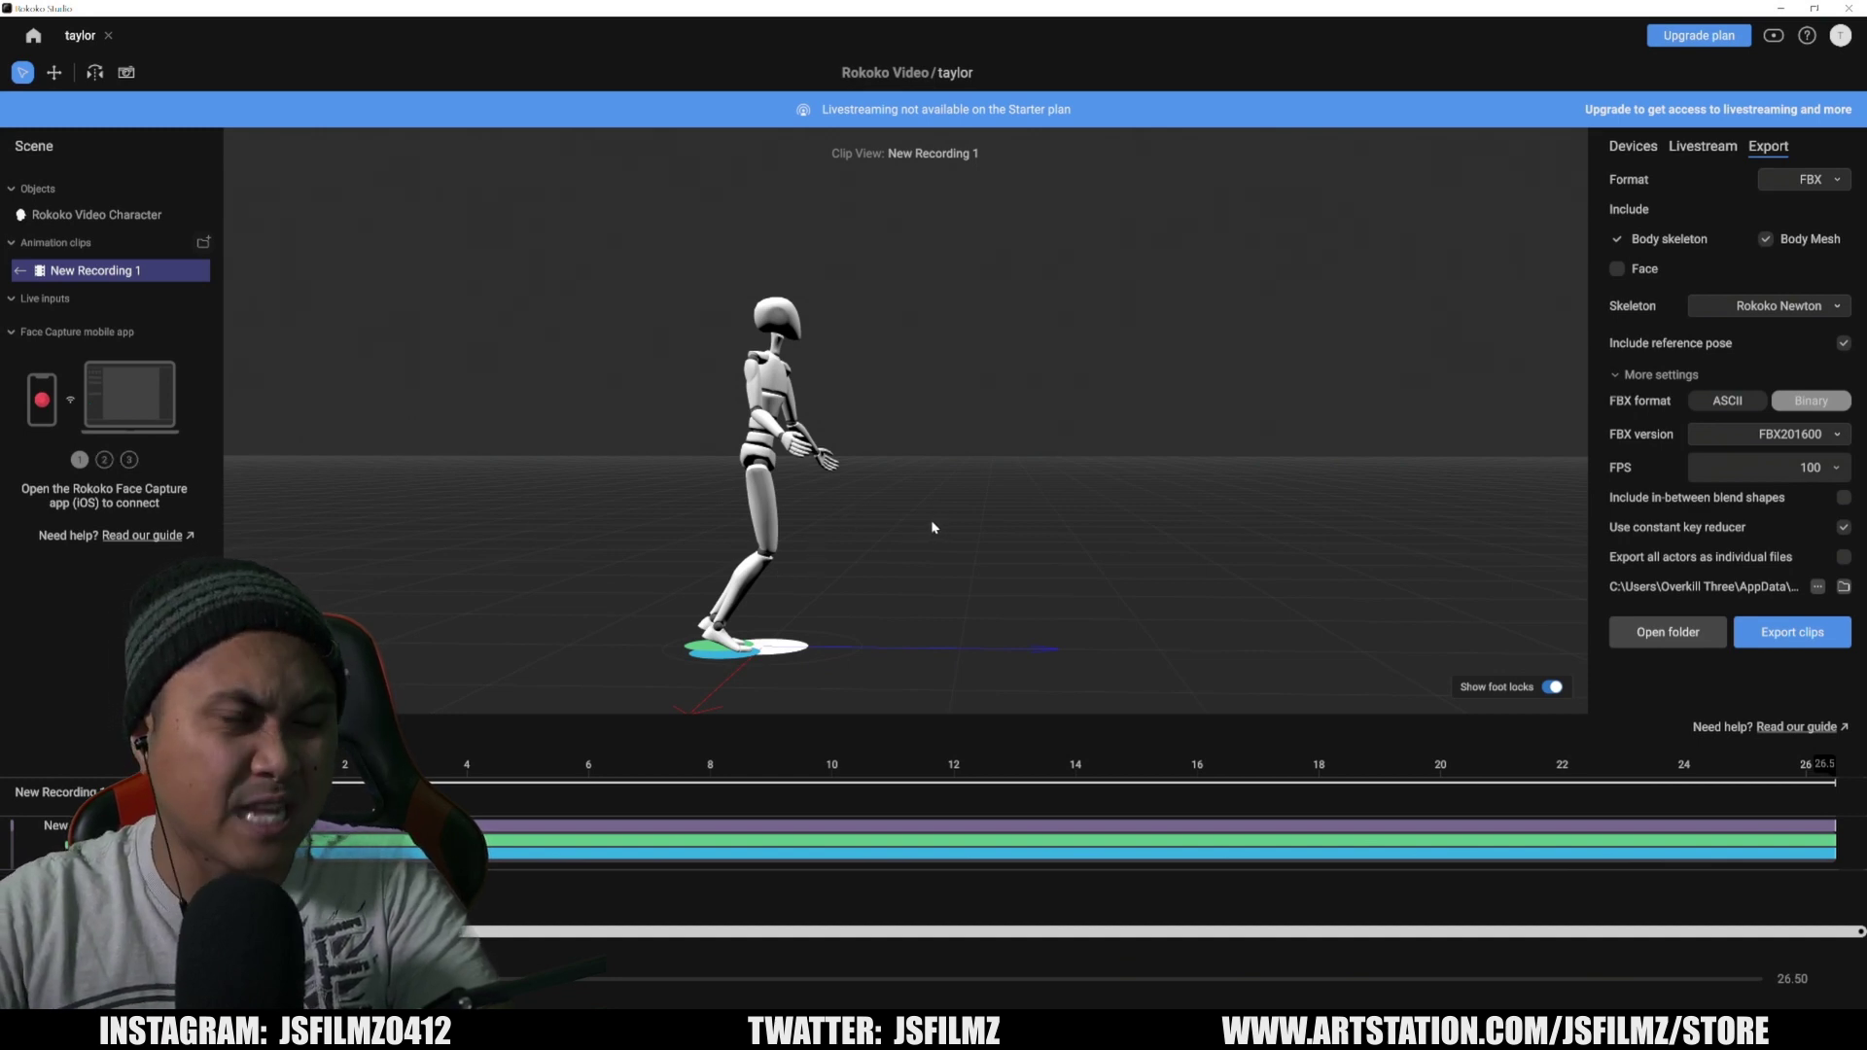
{"action": "left_click_drag", "start_coordinate": [933, 527], "coordinate": [1076, 504]}
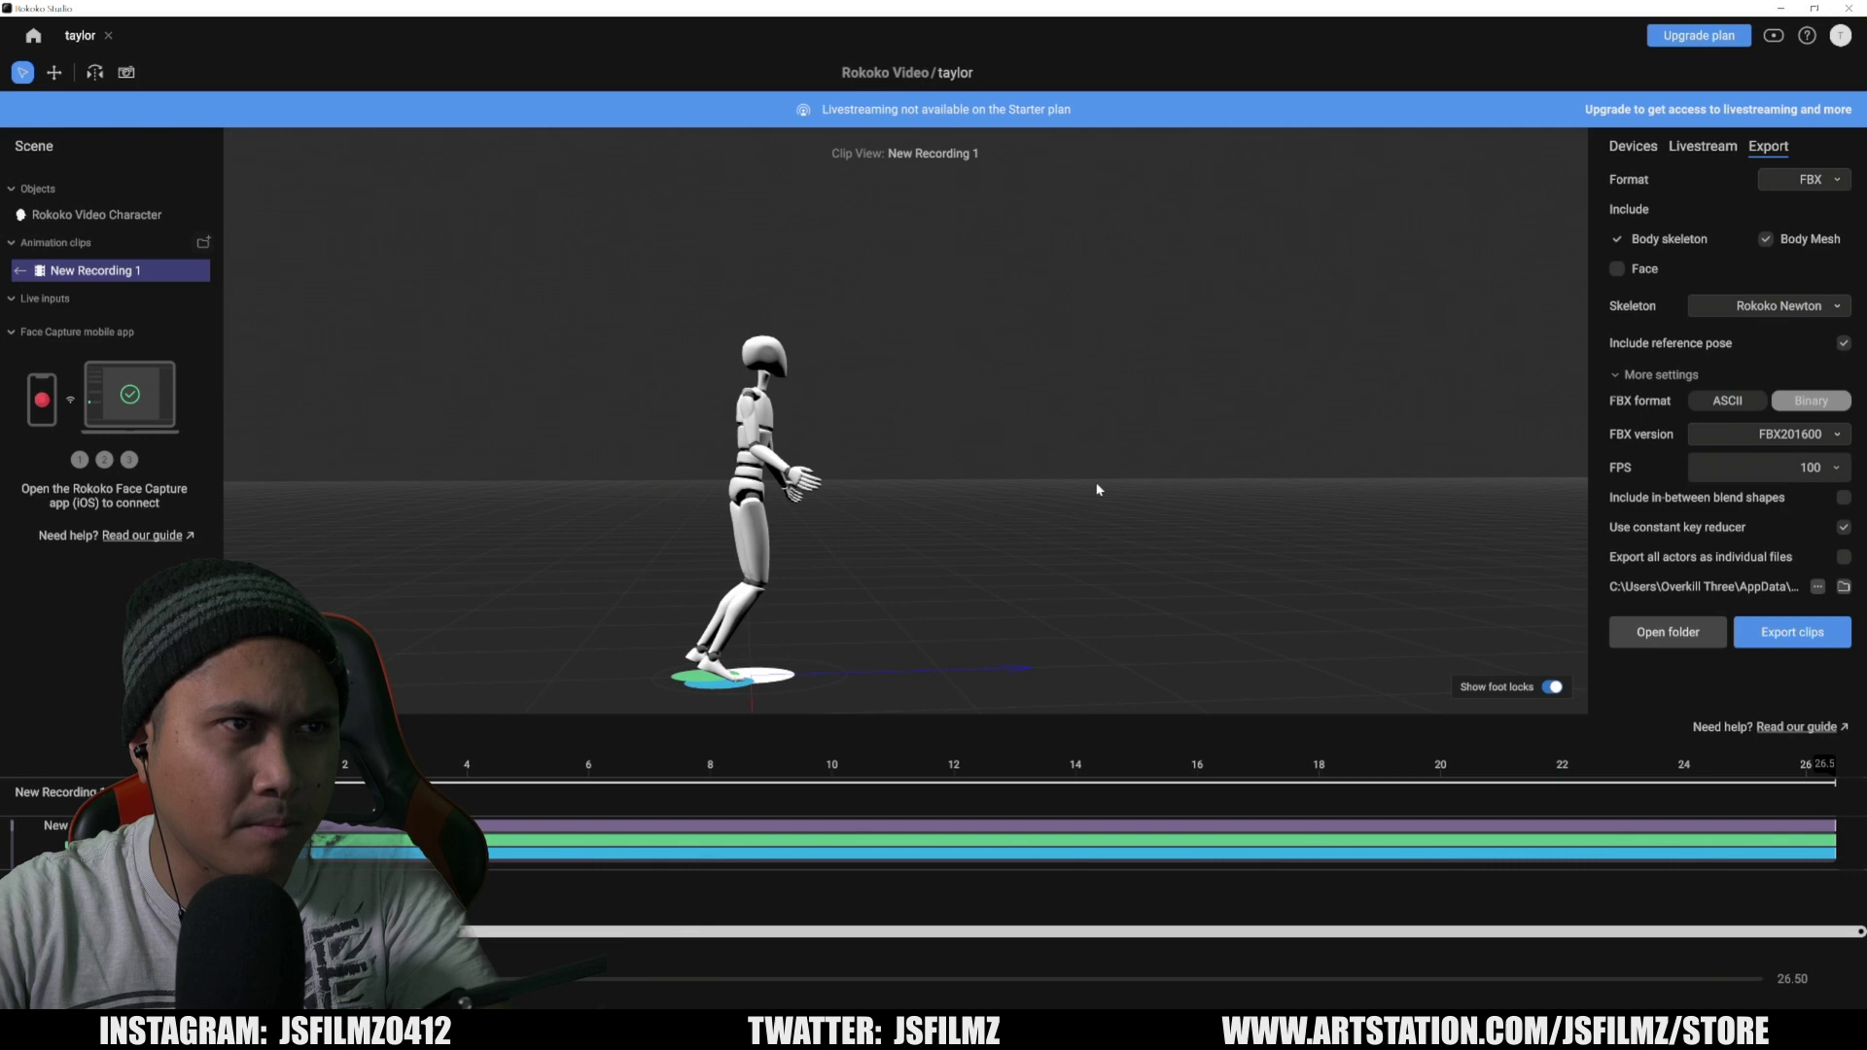
{"action": "left_click_drag", "start_coordinate": [1092, 487], "coordinate": [789, 482]}
{"action": "scroll", "coordinate": [778, 482], "scroll_direction": "up", "scroll_amount": 5}
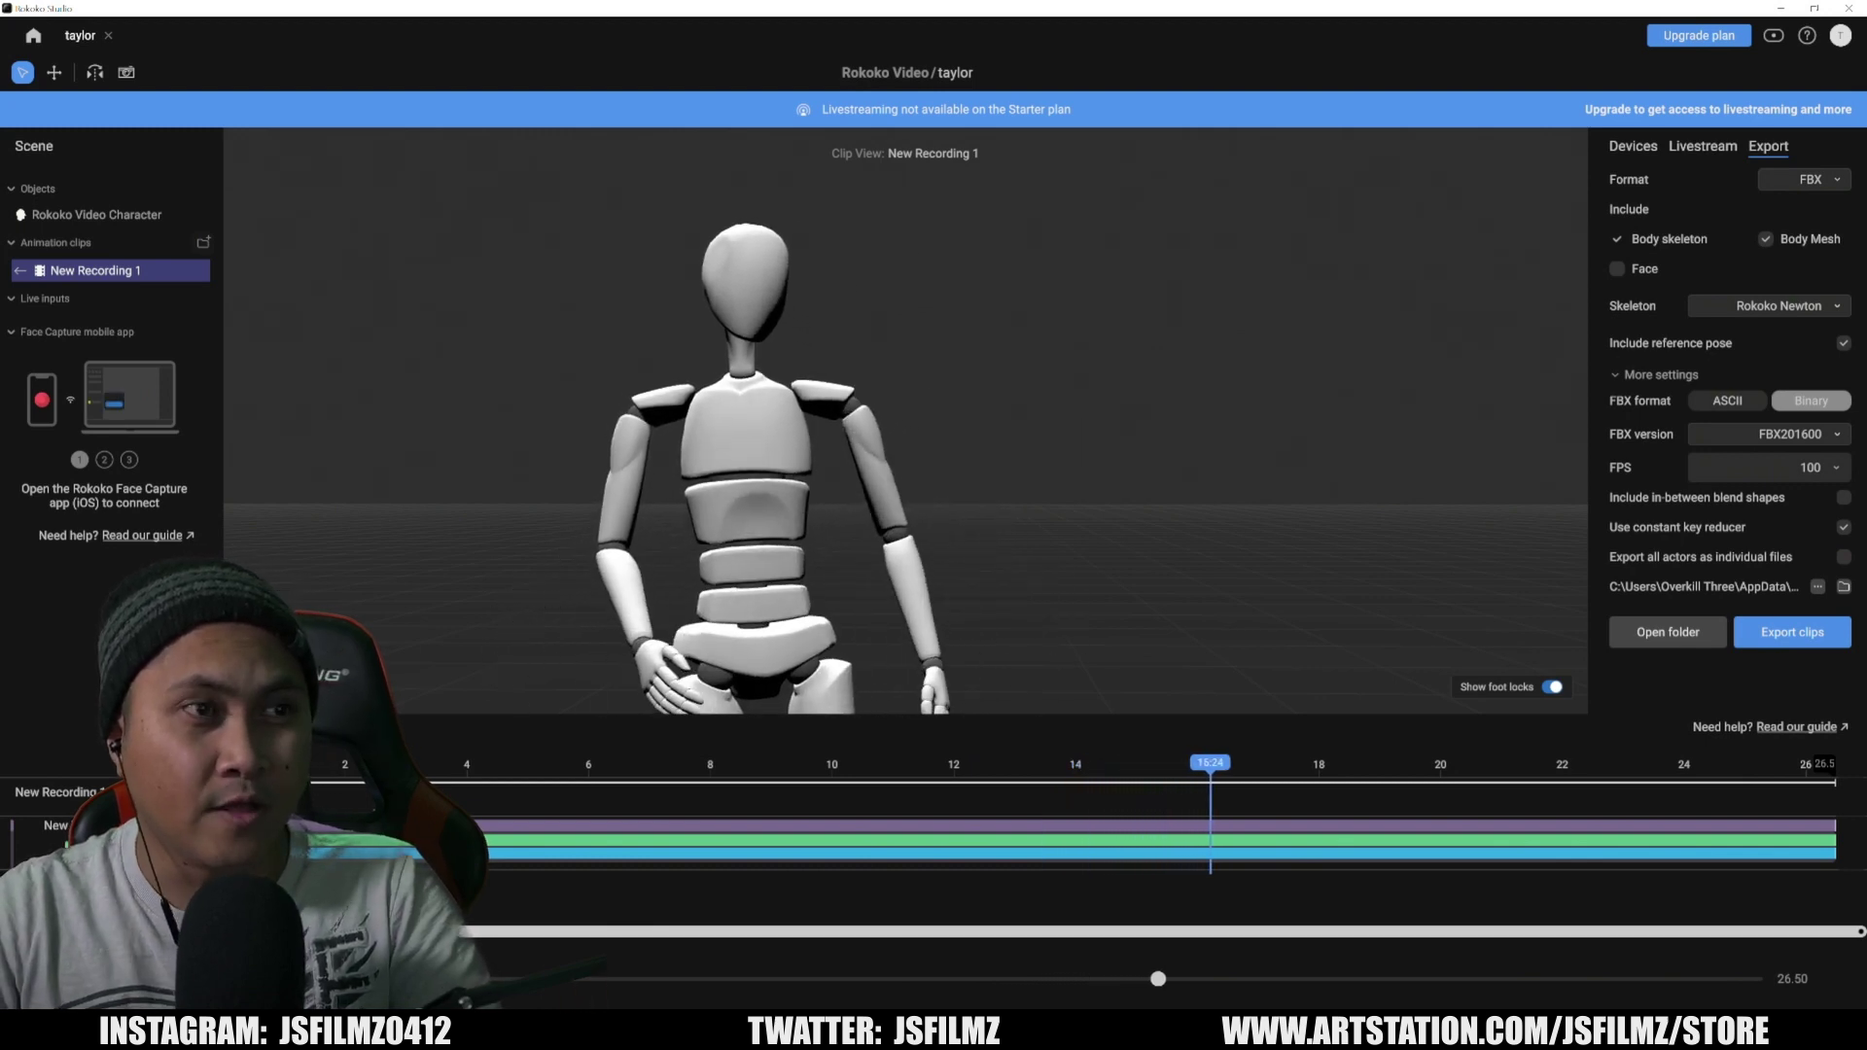
Pause playback and scrub the clip between about 17 and 21.5 seconds to check arm poses.
{"action": "key", "text": "space"}
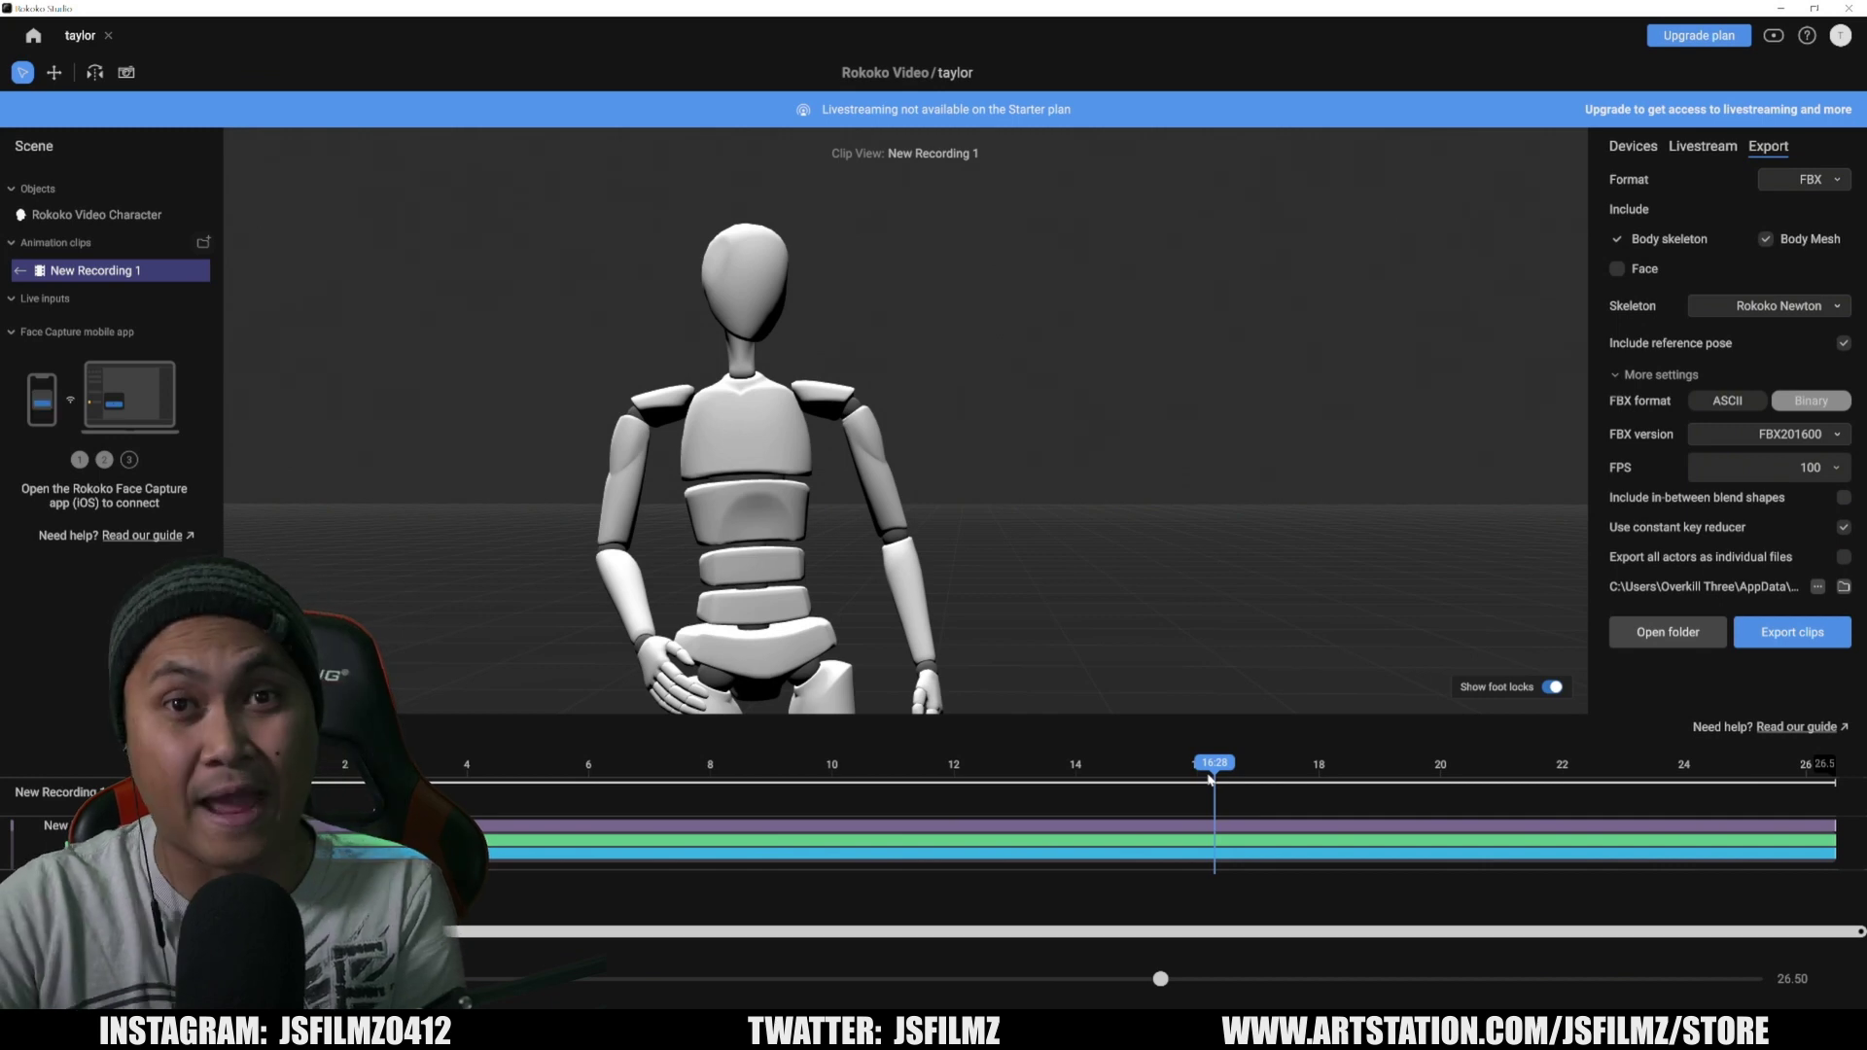
{"action": "left_click_drag", "start_coordinate": [1224, 508], "coordinate": [1233, 376]}
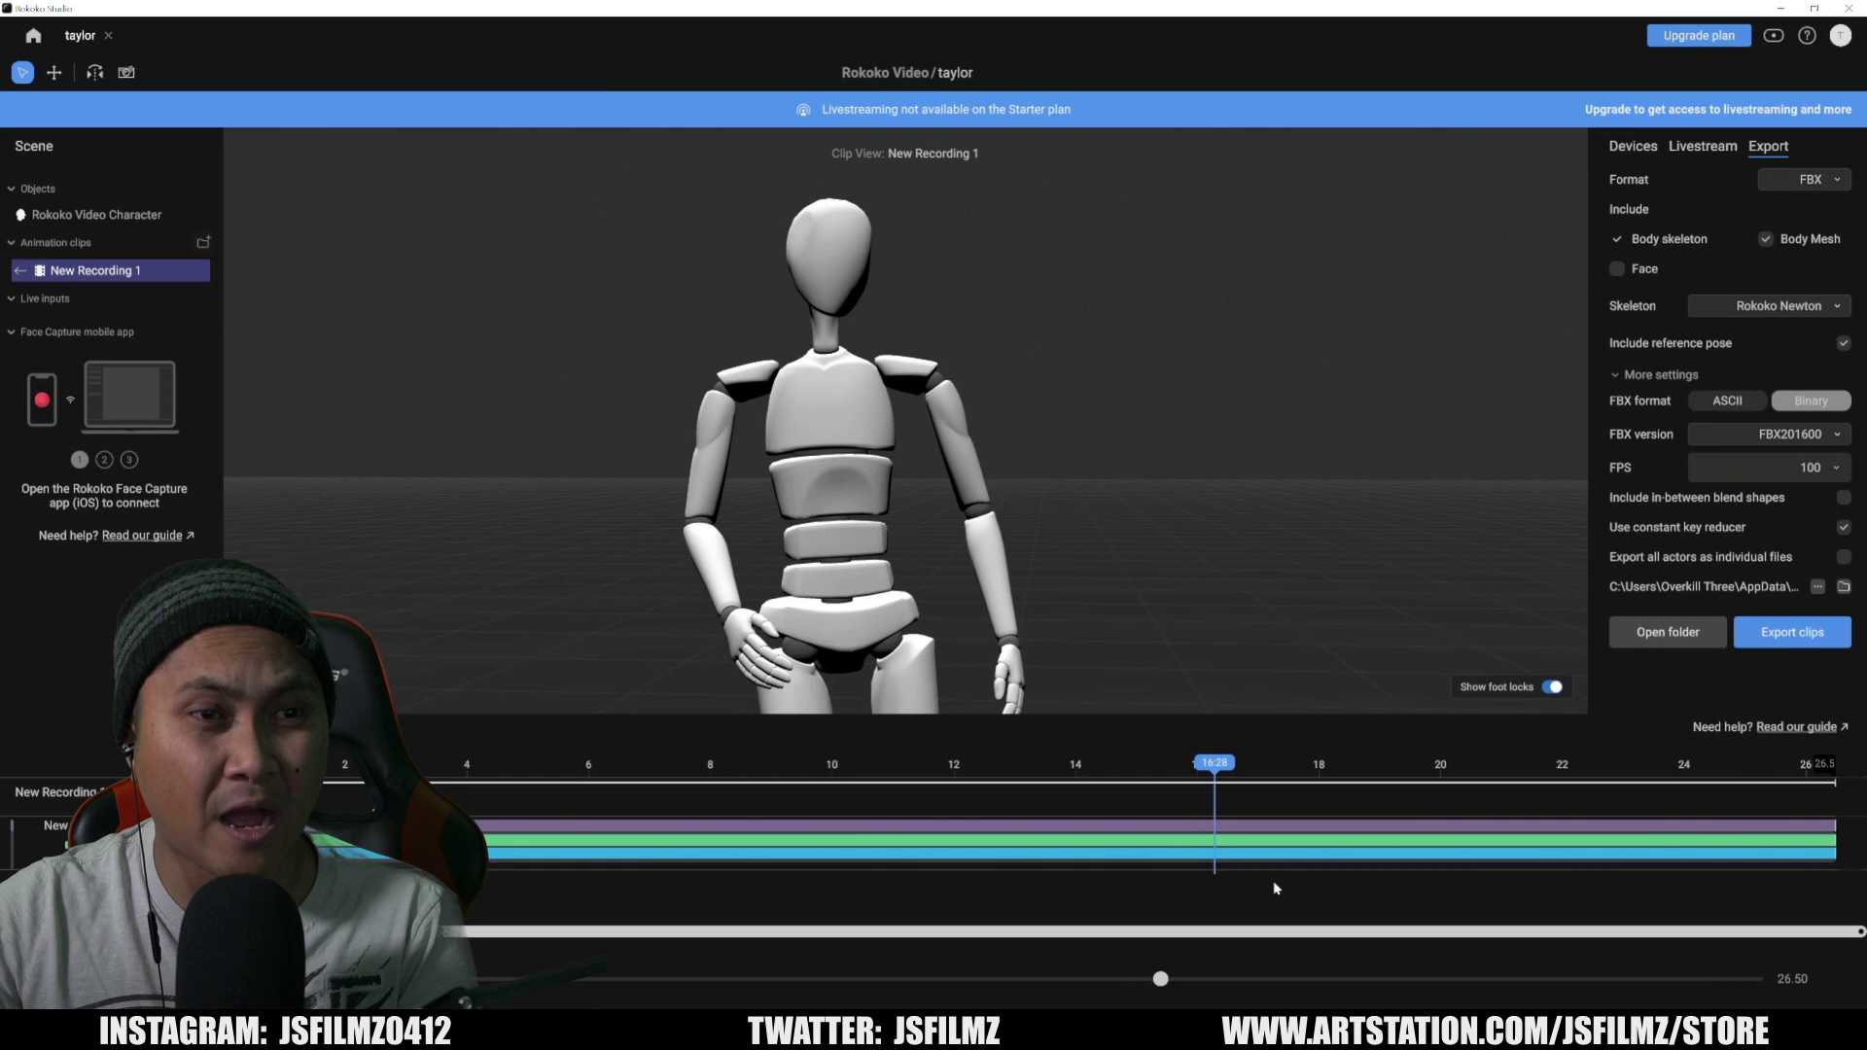
{"action": "left_click_drag", "start_coordinate": [1215, 768], "coordinate": [1490, 781]}
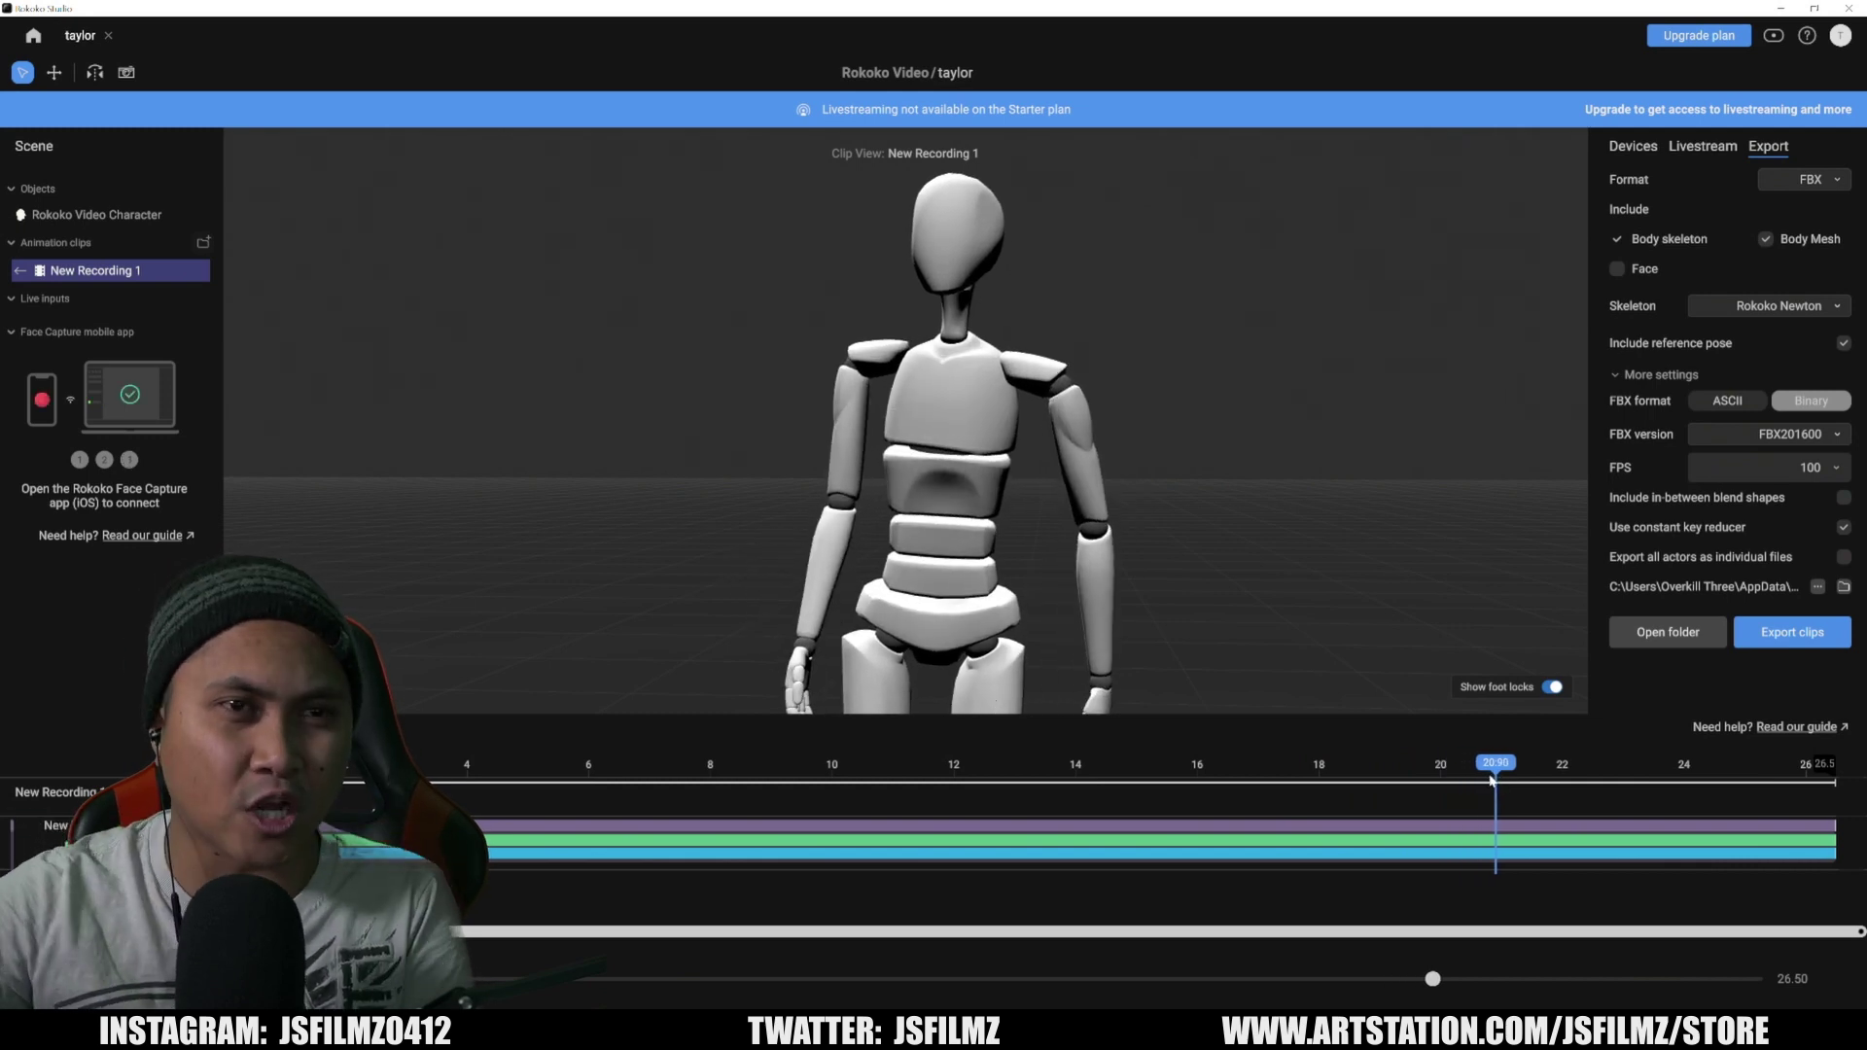
{"action": "left_click_drag", "start_coordinate": [1492, 778], "coordinate": [428, 784]}
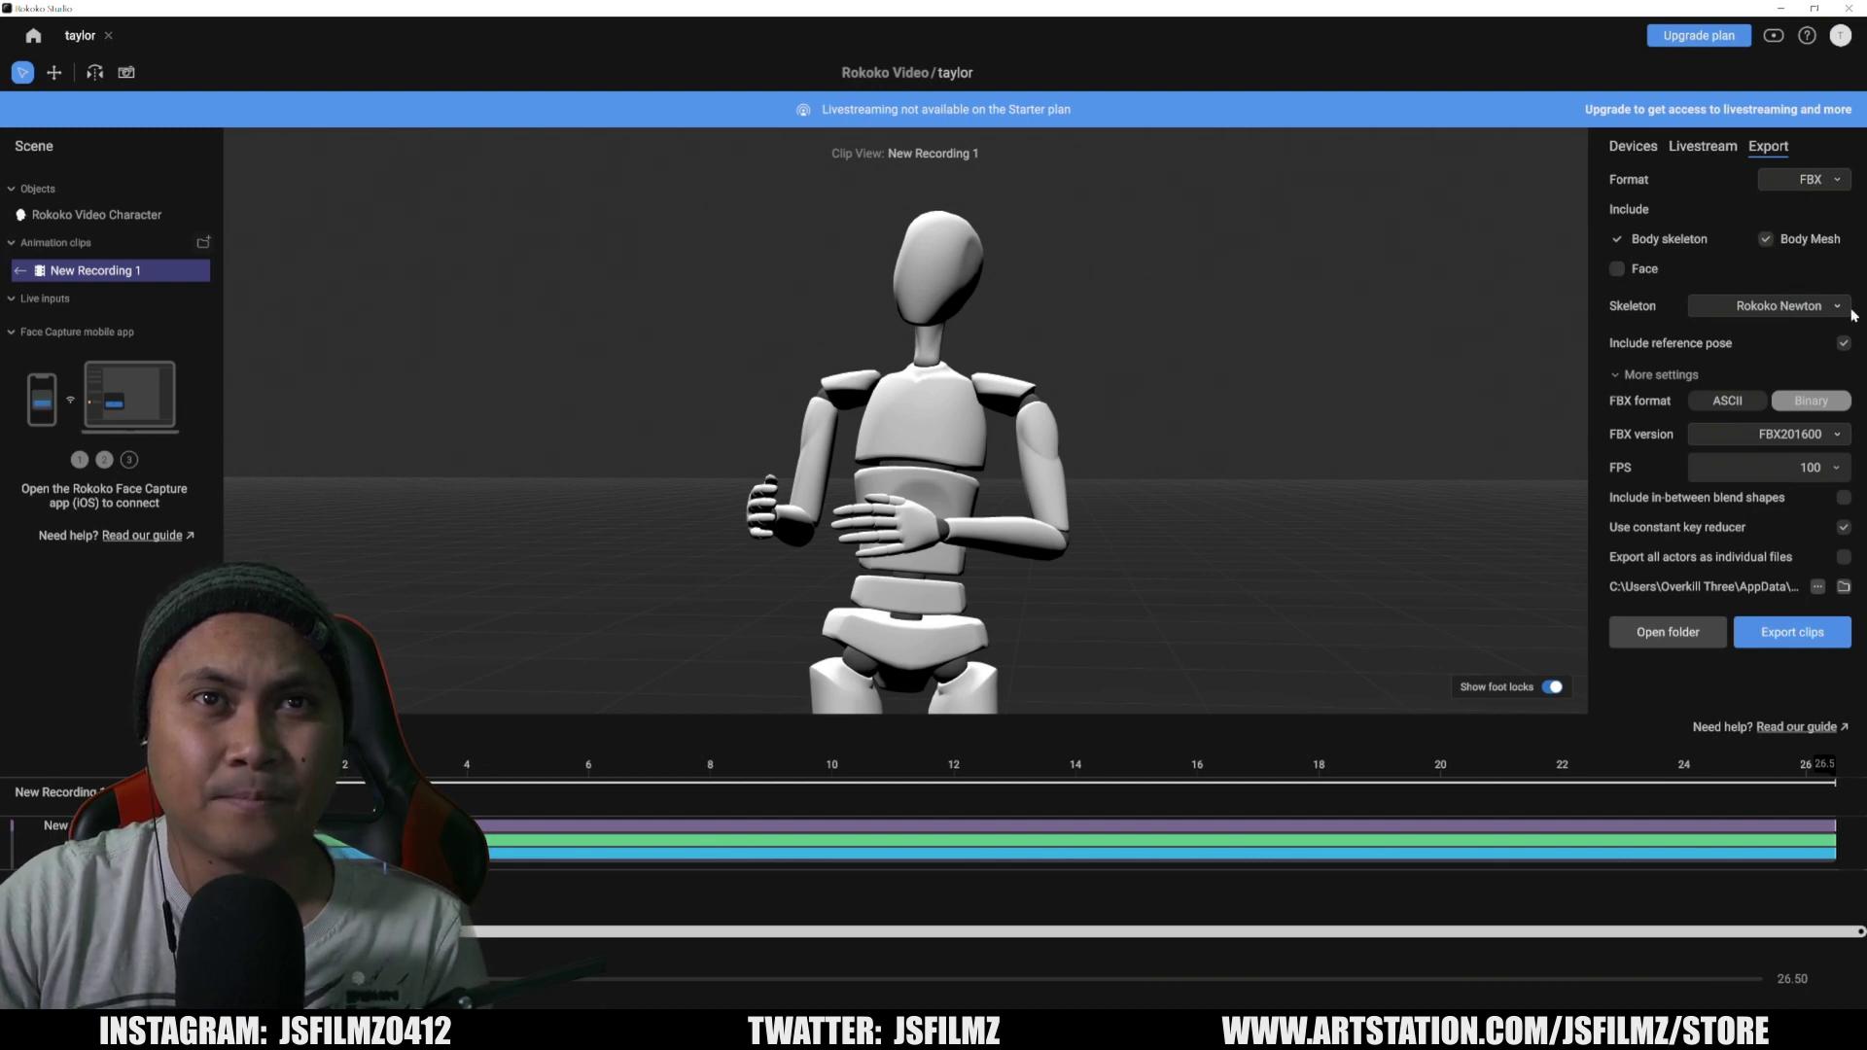
Keep FBX201600, set the skeleton to Unreal Engine, and export the clip as FBX.
{"action": "left_click", "coordinate": [1837, 434]}
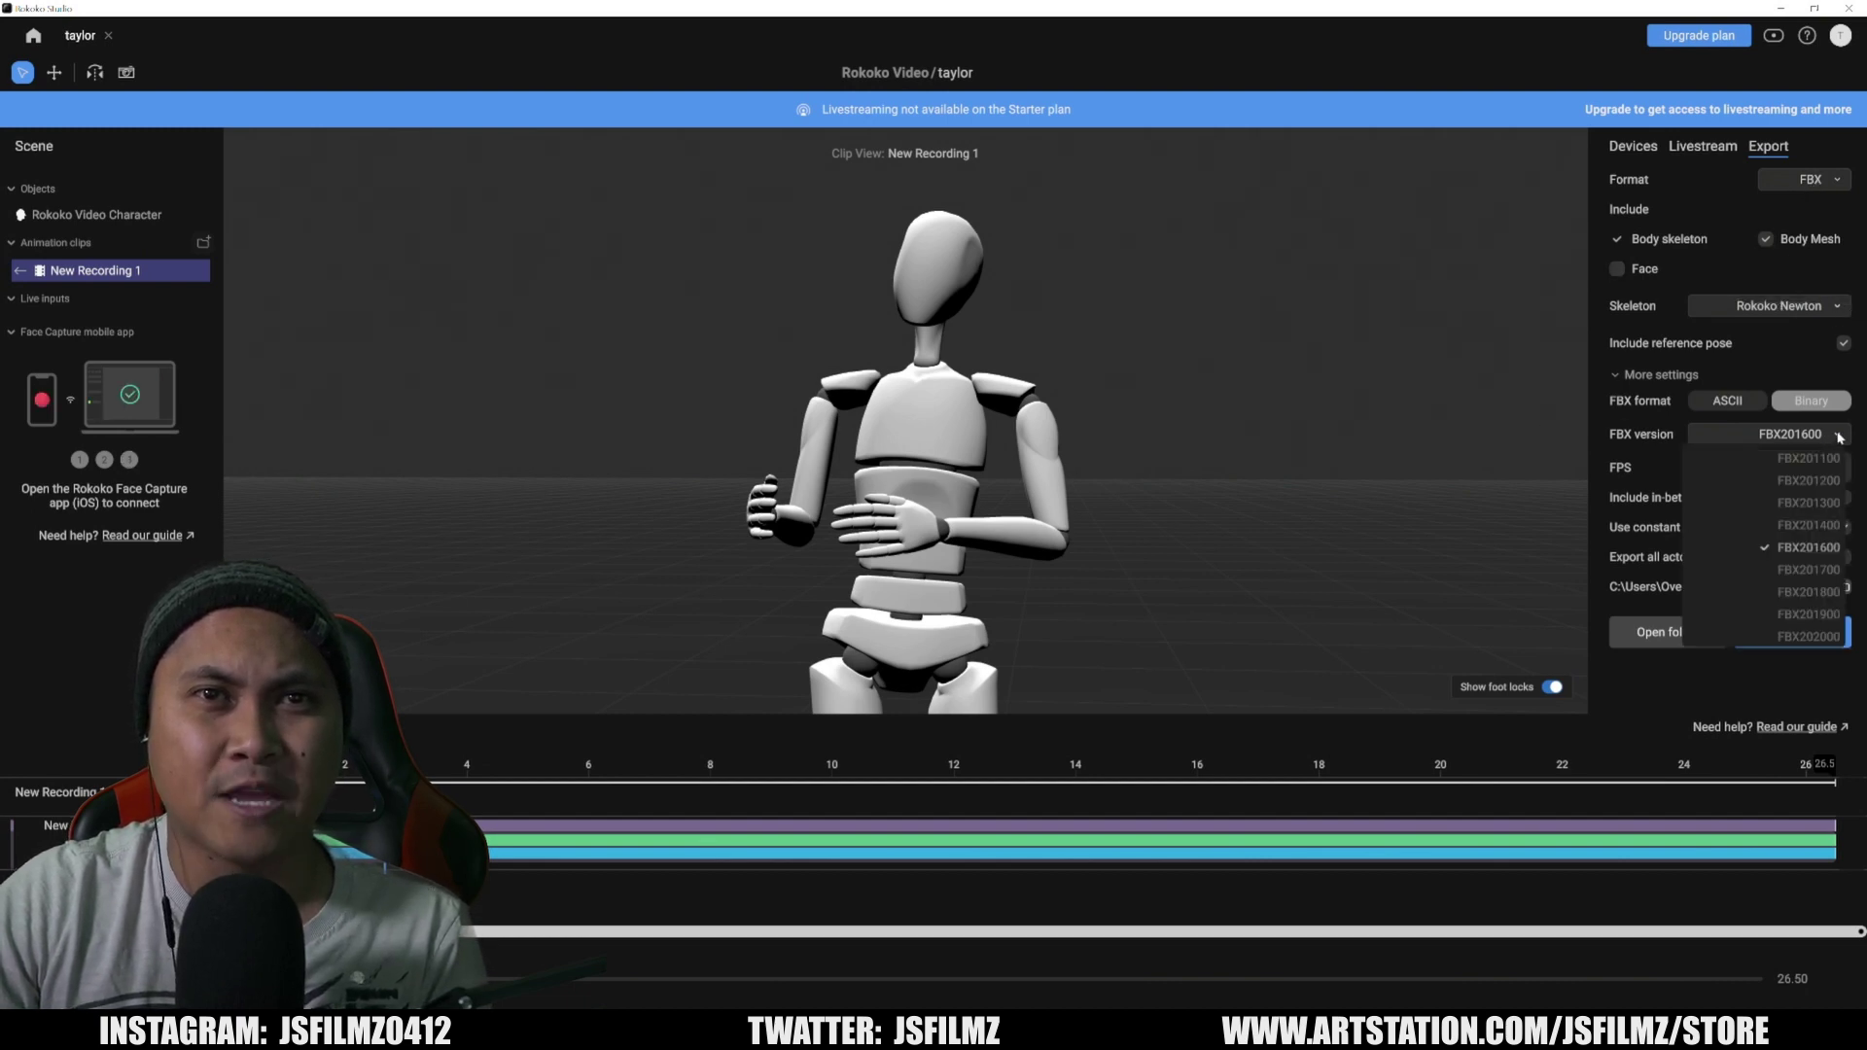
{"action": "left_click", "coordinate": [1662, 412]}
{"action": "left_click", "coordinate": [1837, 307]}
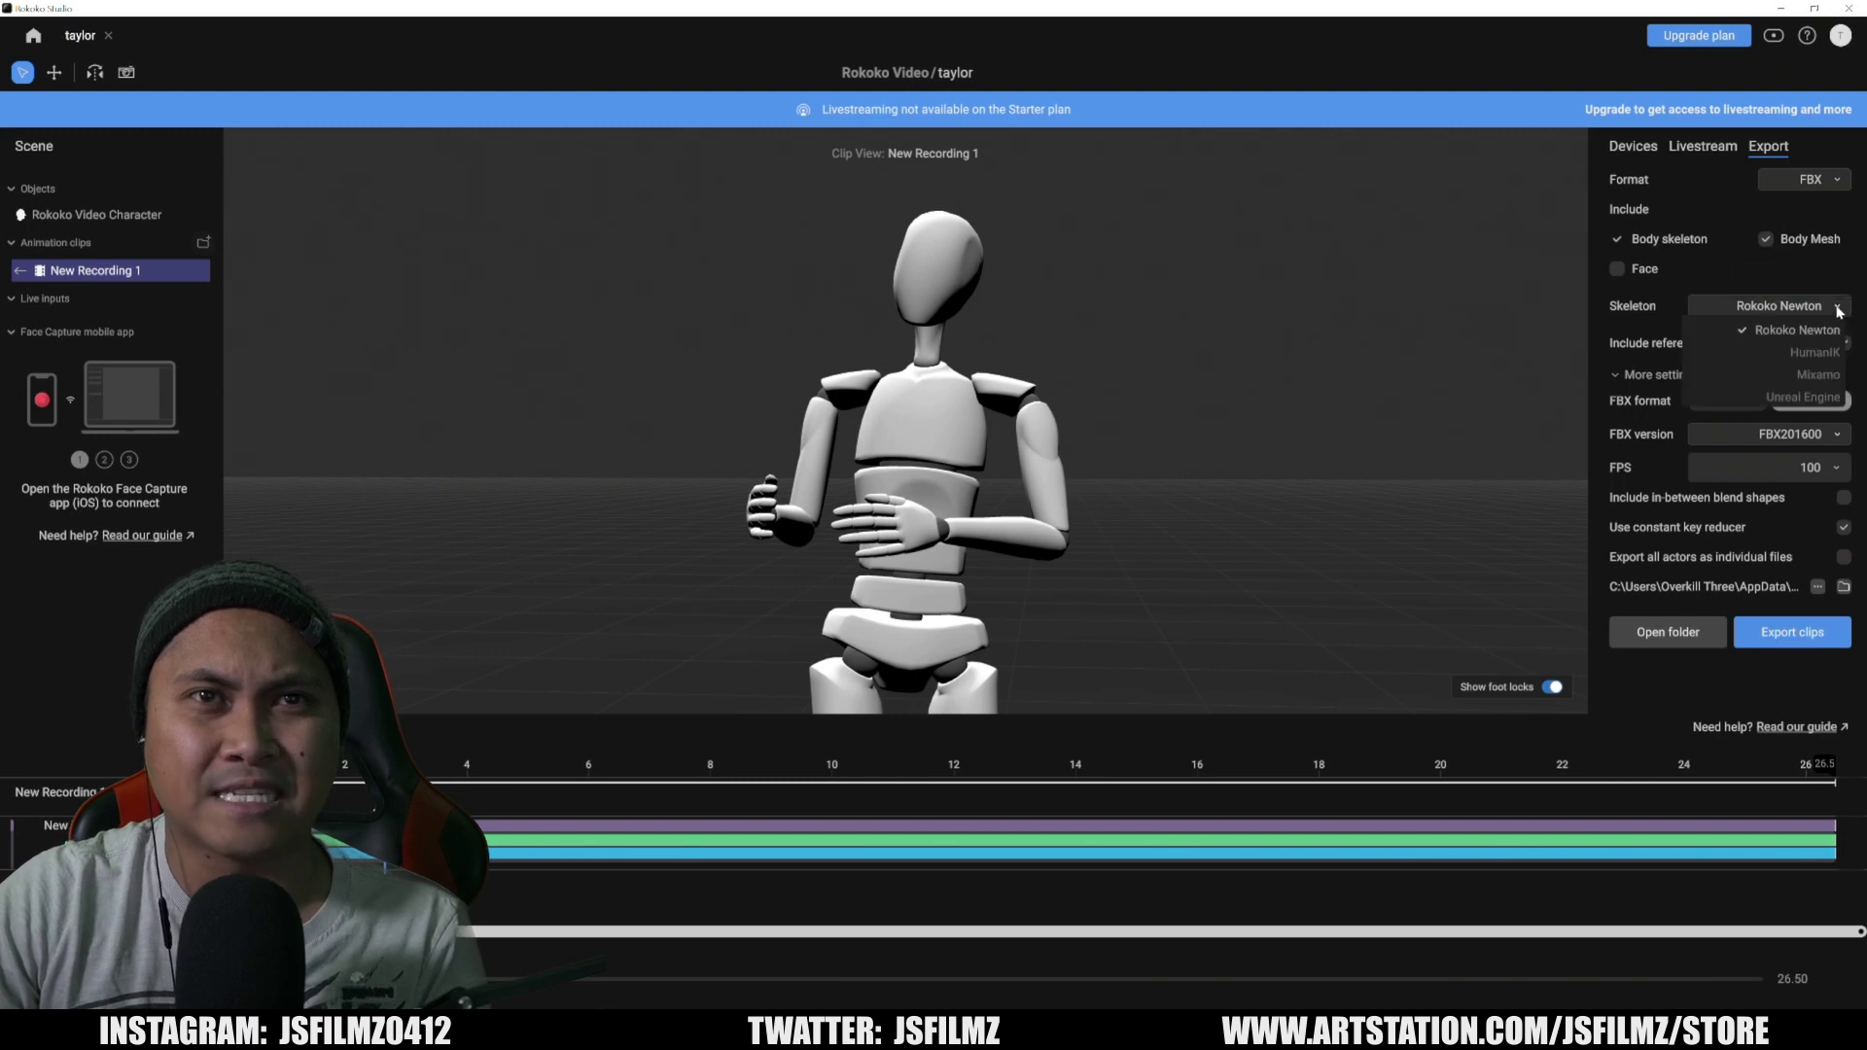
{"action": "left_click", "coordinate": [1813, 332]}
{"action": "left_click", "coordinate": [1792, 632]}
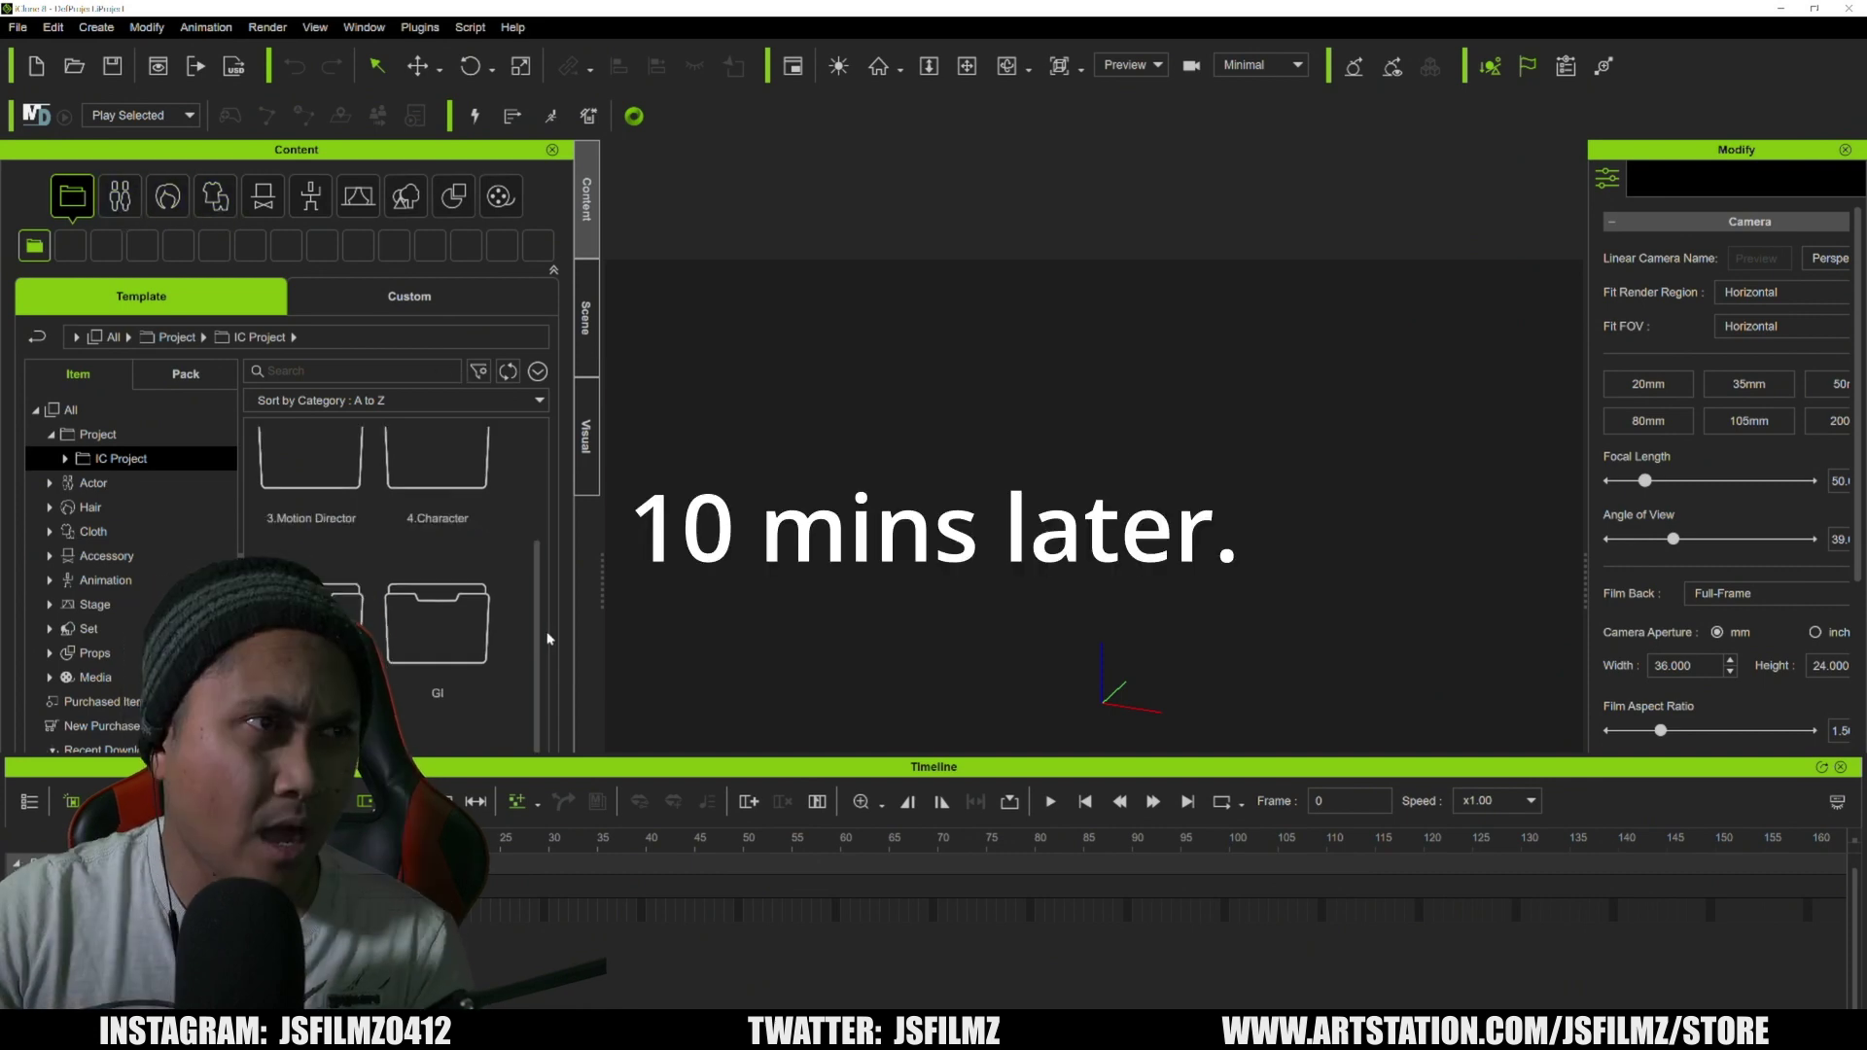
Add Motion Dummy_Female from Actor > Character > Motion Dummy to the iClone scene.
{"action": "scroll", "coordinate": [415, 625], "scroll_direction": "down", "scroll_amount": 1}
{"action": "left_click", "coordinate": [120, 195]}
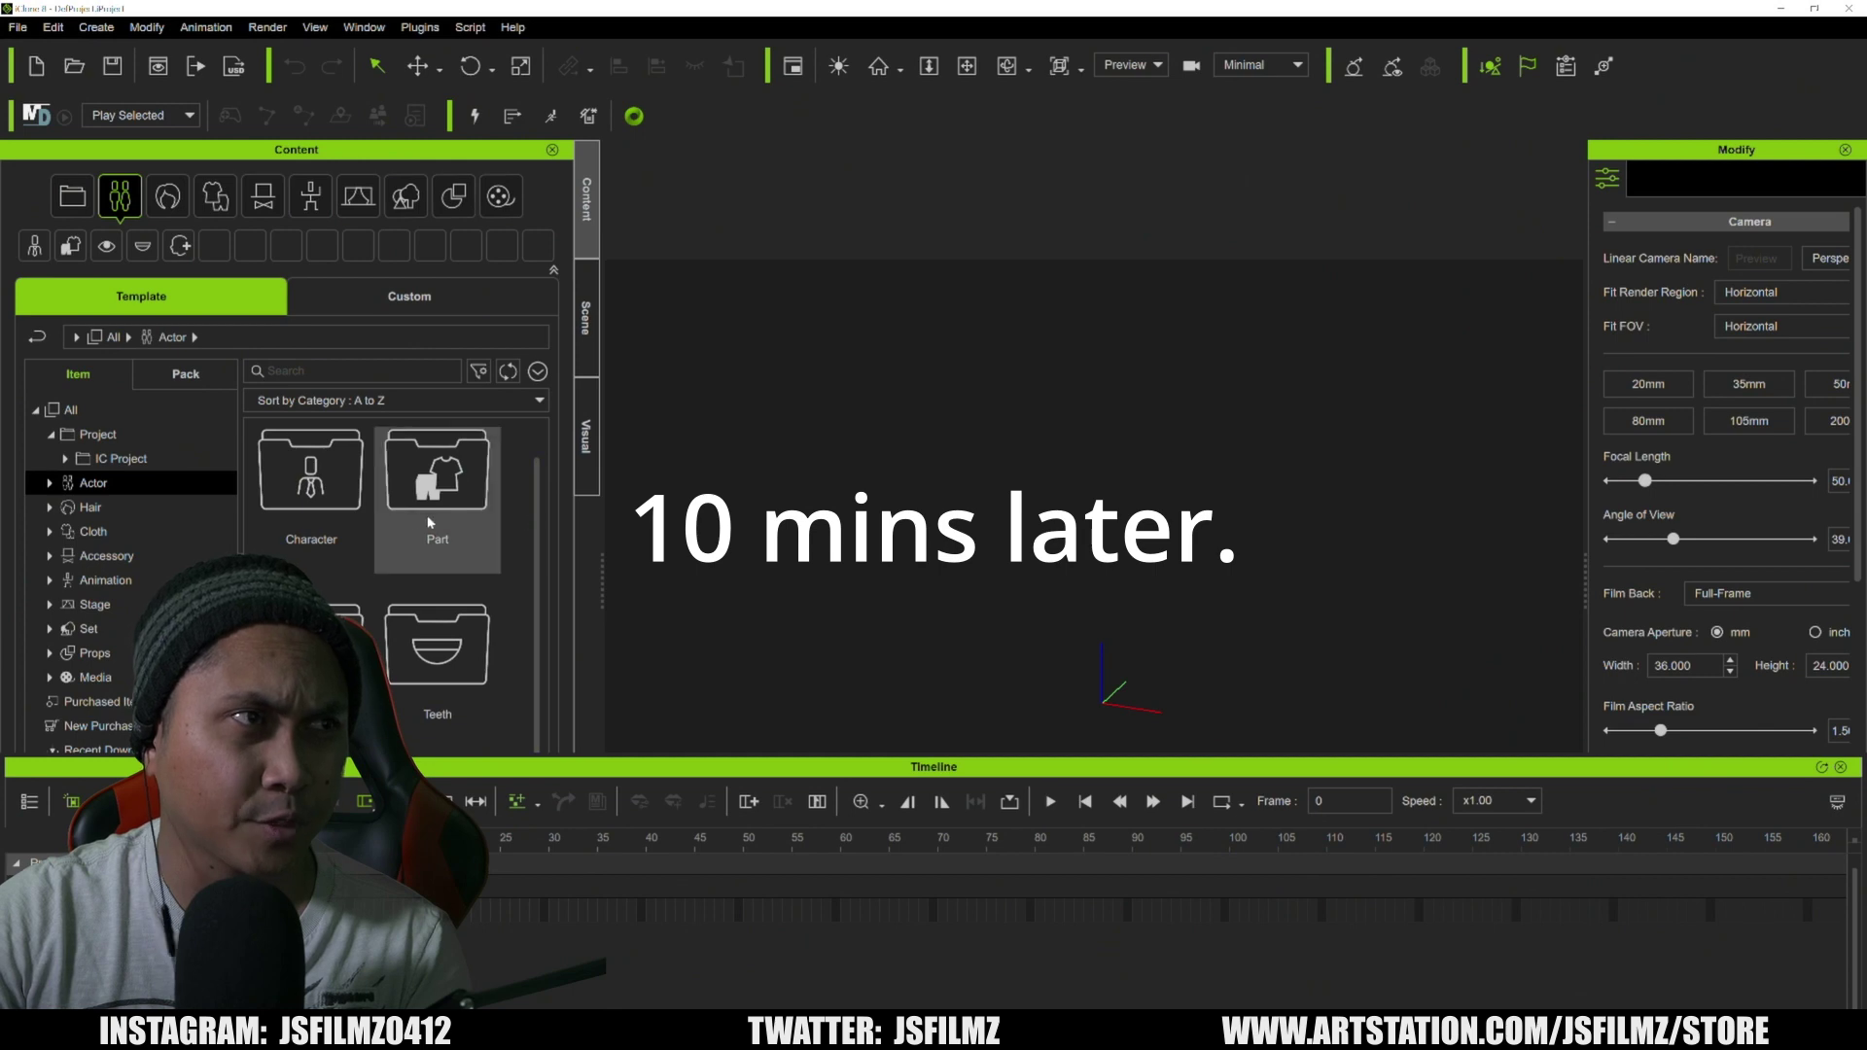
{"action": "scroll", "coordinate": [540, 502], "scroll_direction": "up", "scroll_amount": 1}
{"action": "scroll", "coordinate": [542, 545], "scroll_direction": "down", "scroll_amount": 1}
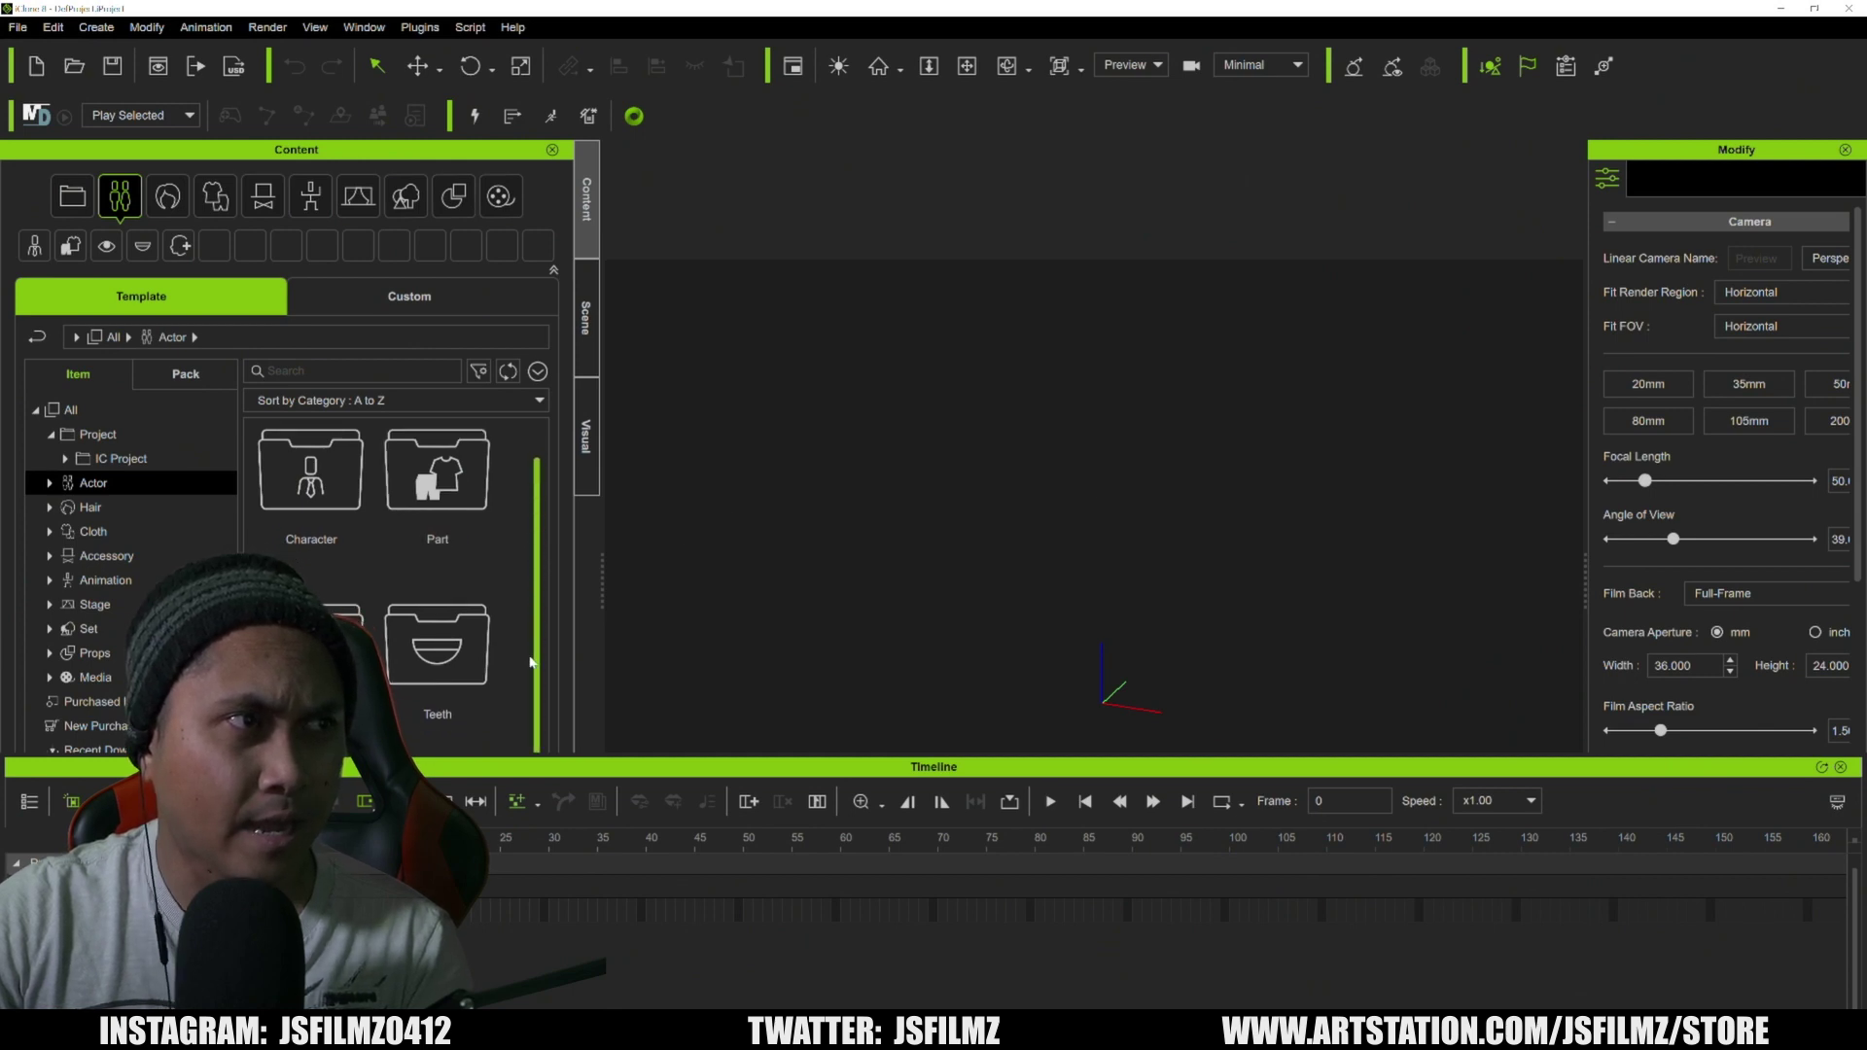
{"action": "scroll", "coordinate": [531, 661], "scroll_direction": "up", "scroll_amount": 1}
{"action": "double_click", "coordinate": [311, 481]}
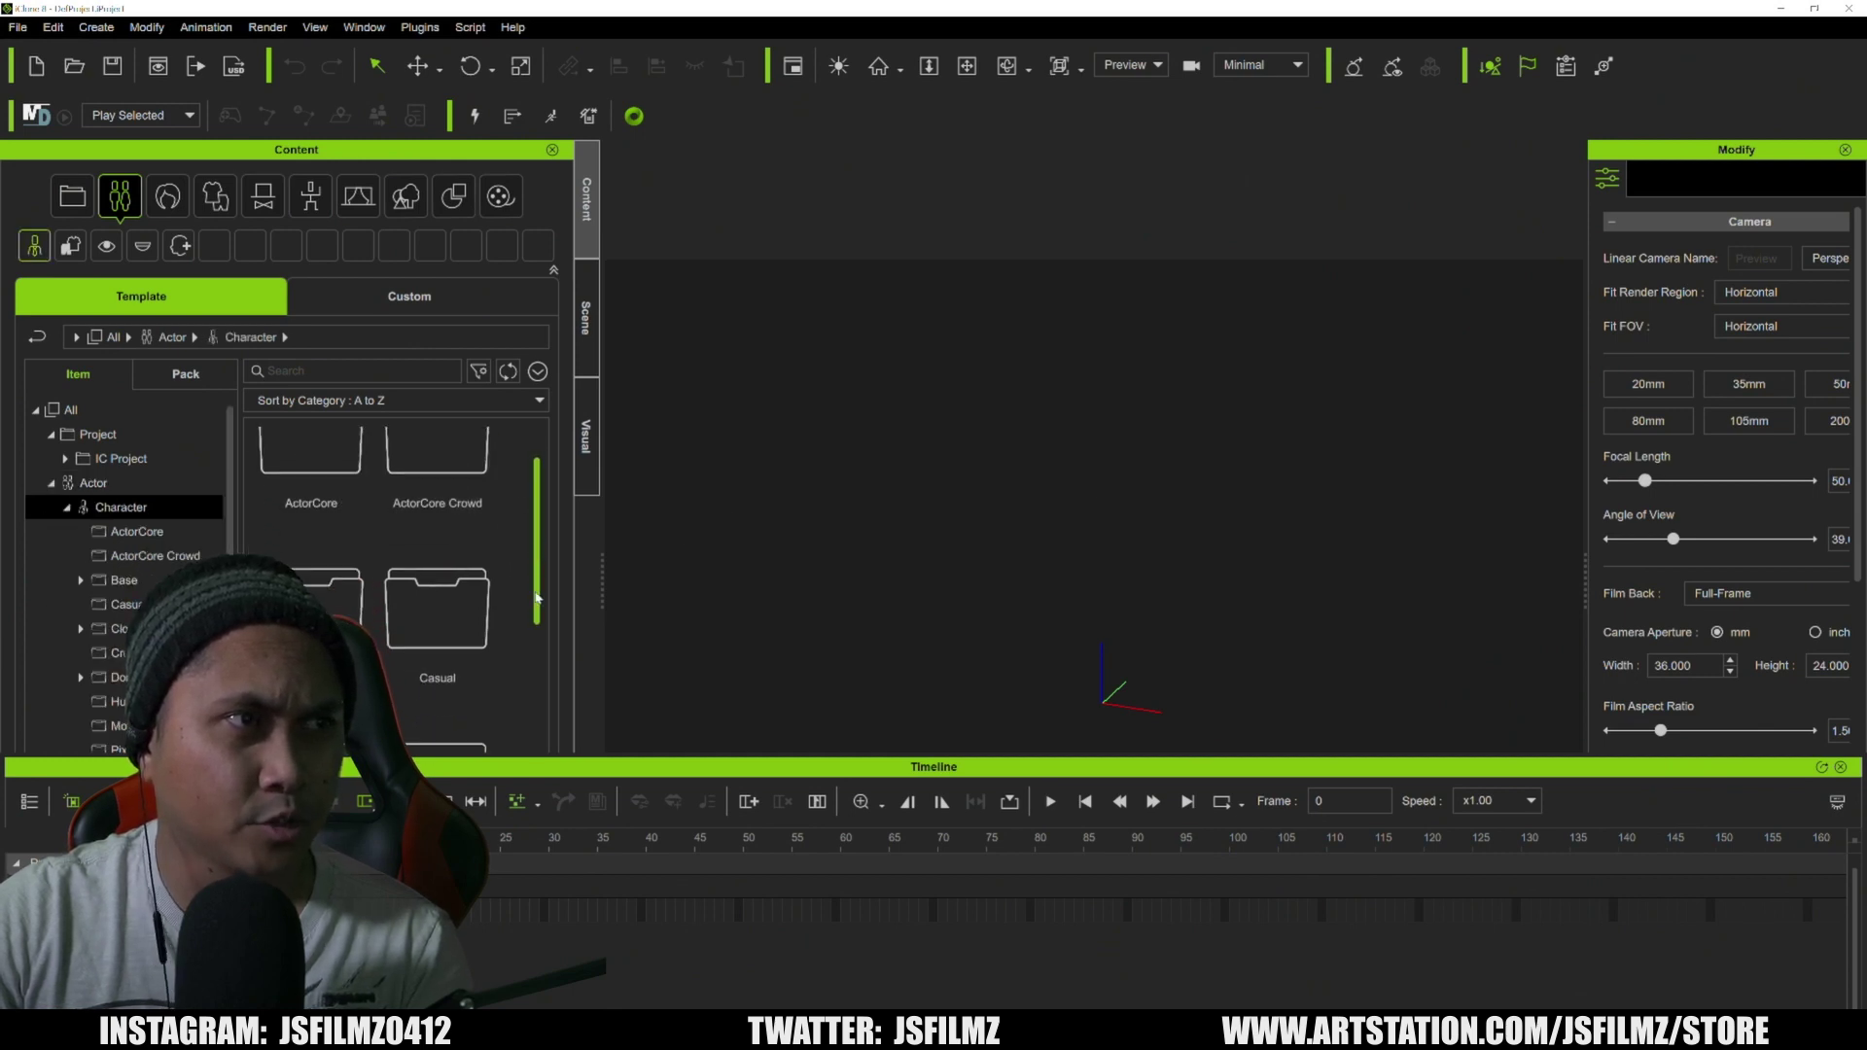
{"action": "scroll", "coordinate": [537, 613], "scroll_direction": "down", "scroll_amount": 5}
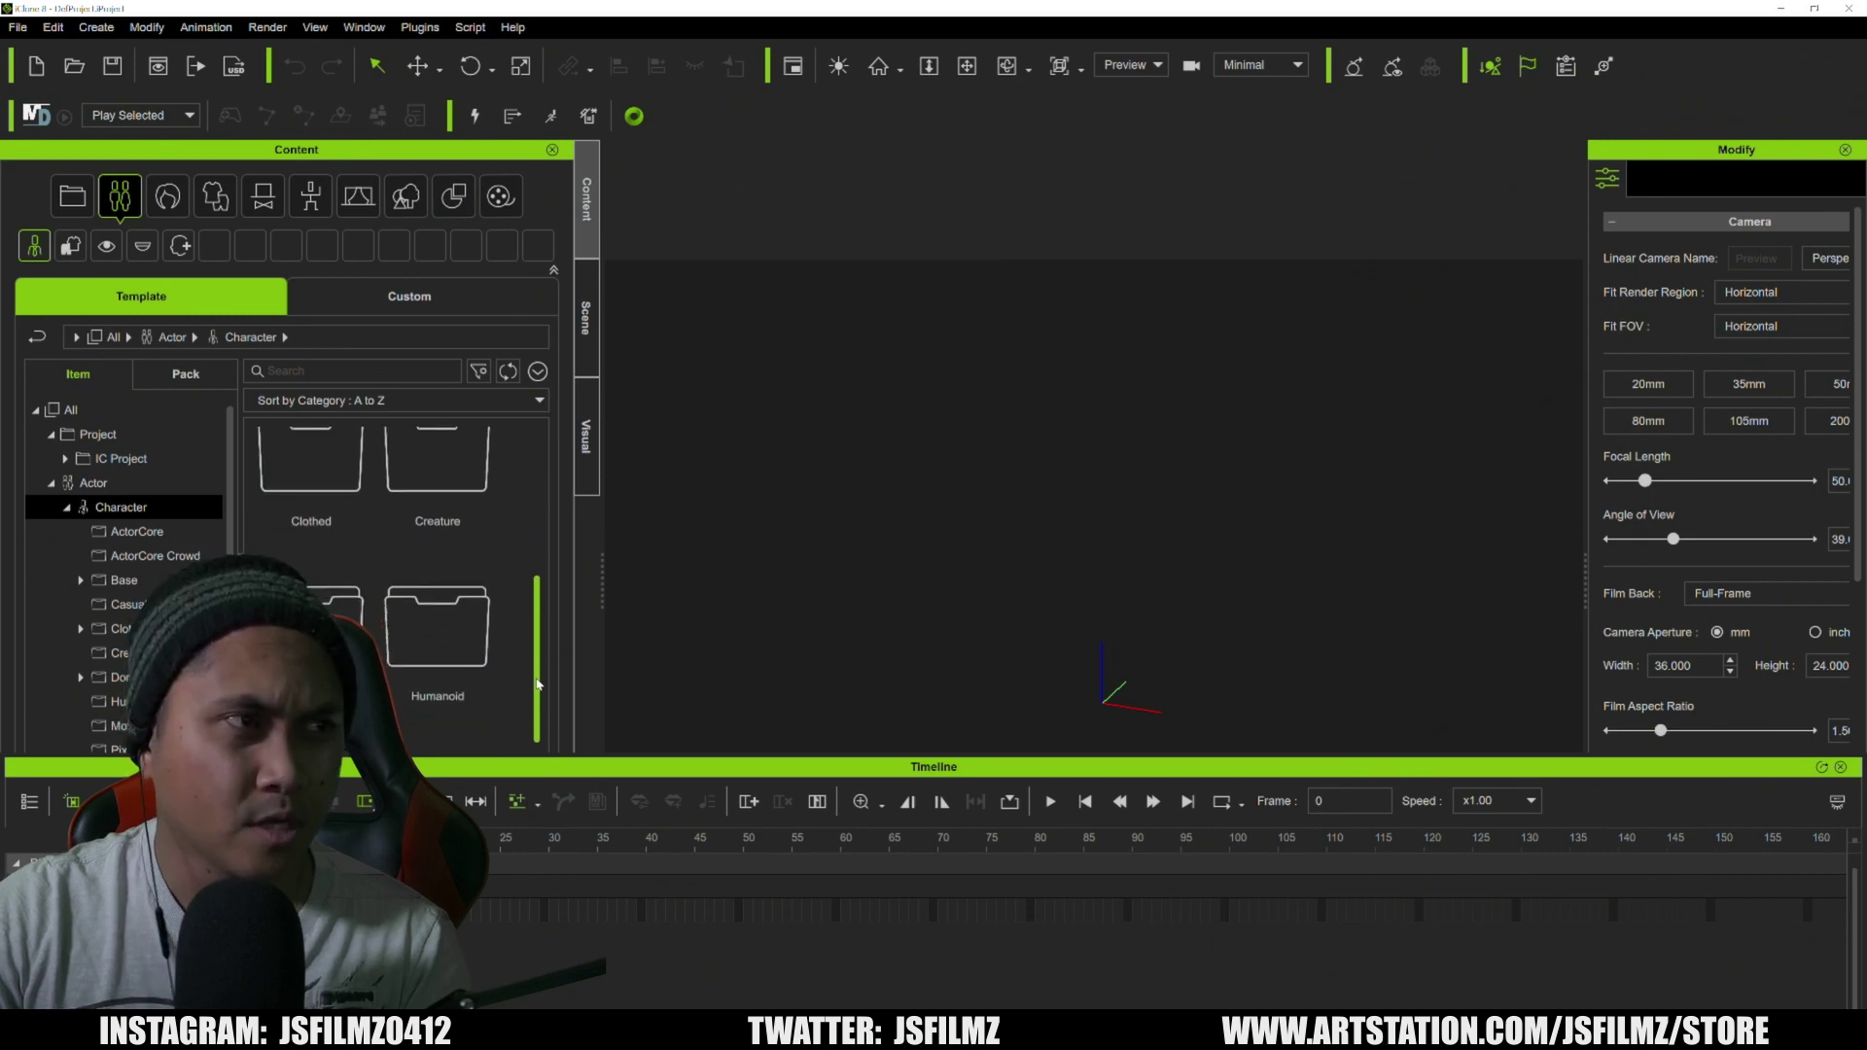
{"action": "scroll", "coordinate": [538, 684], "scroll_direction": "down", "scroll_amount": 3}
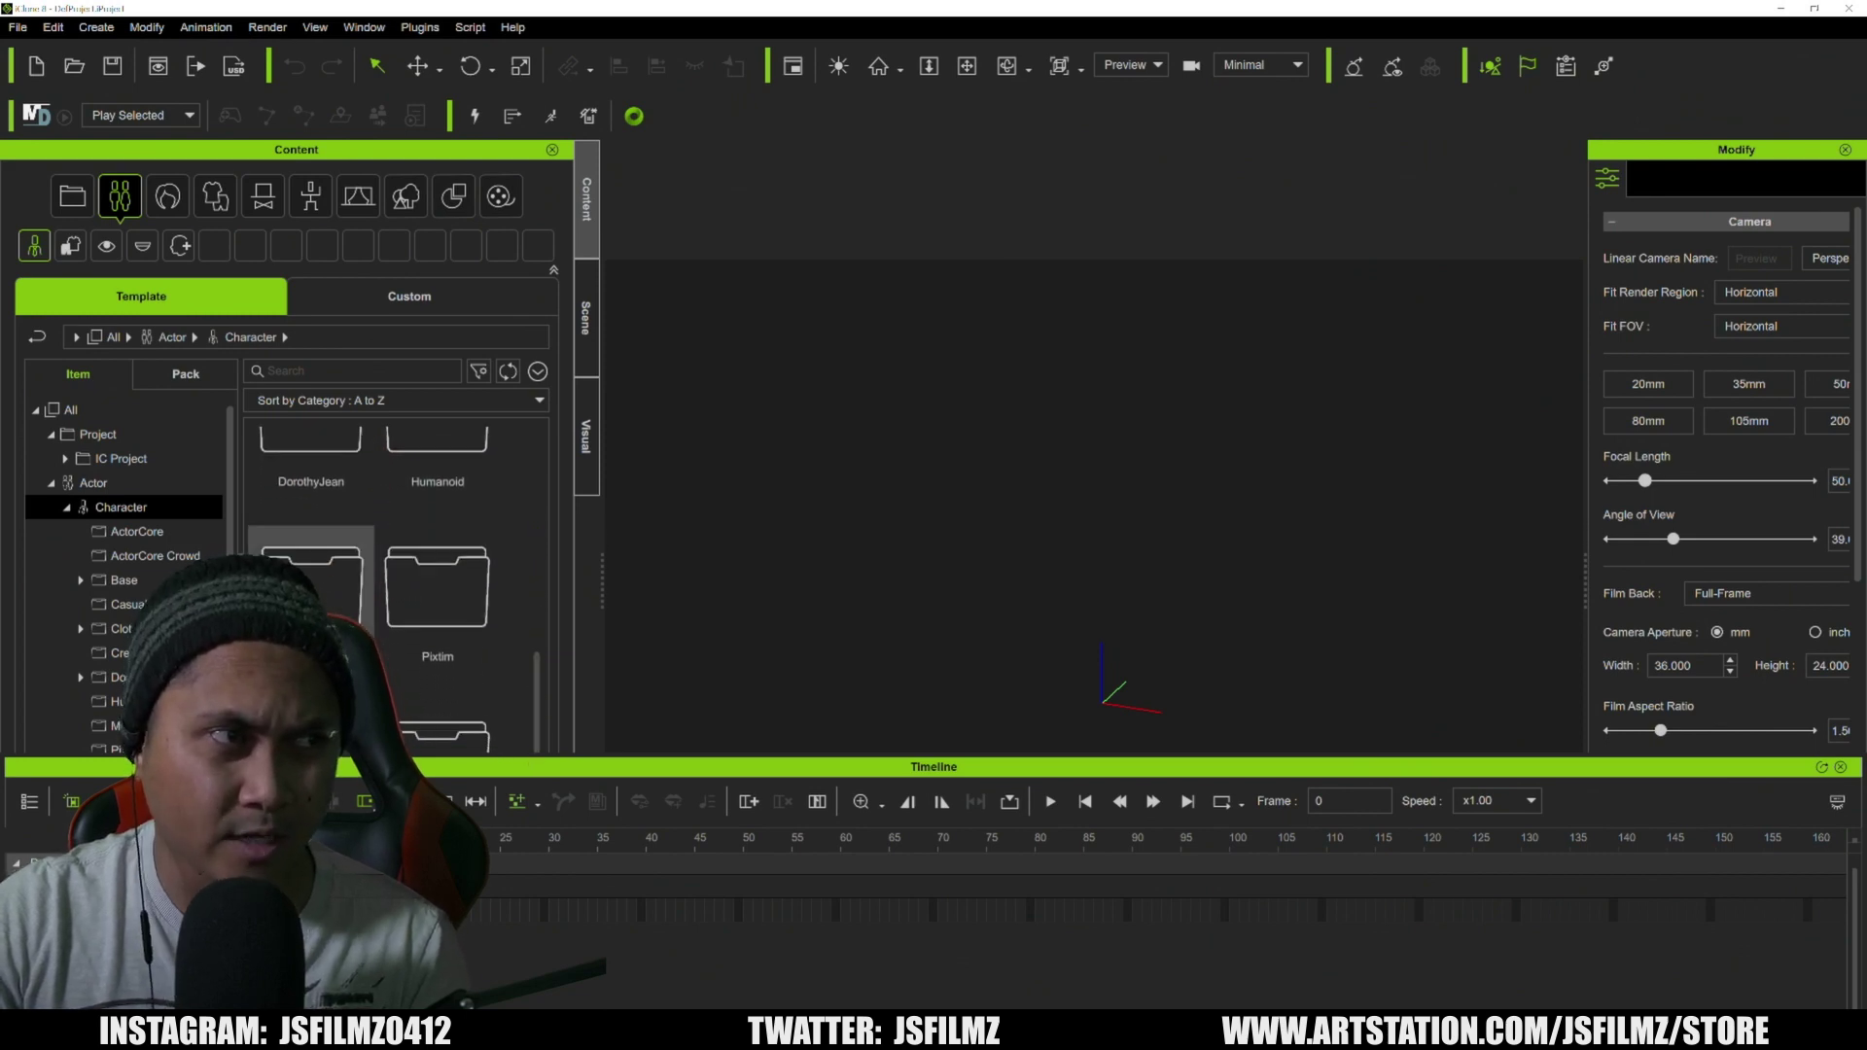
{"action": "double_click", "coordinate": [311, 584]}
{"action": "double_click", "coordinate": [355, 569]}
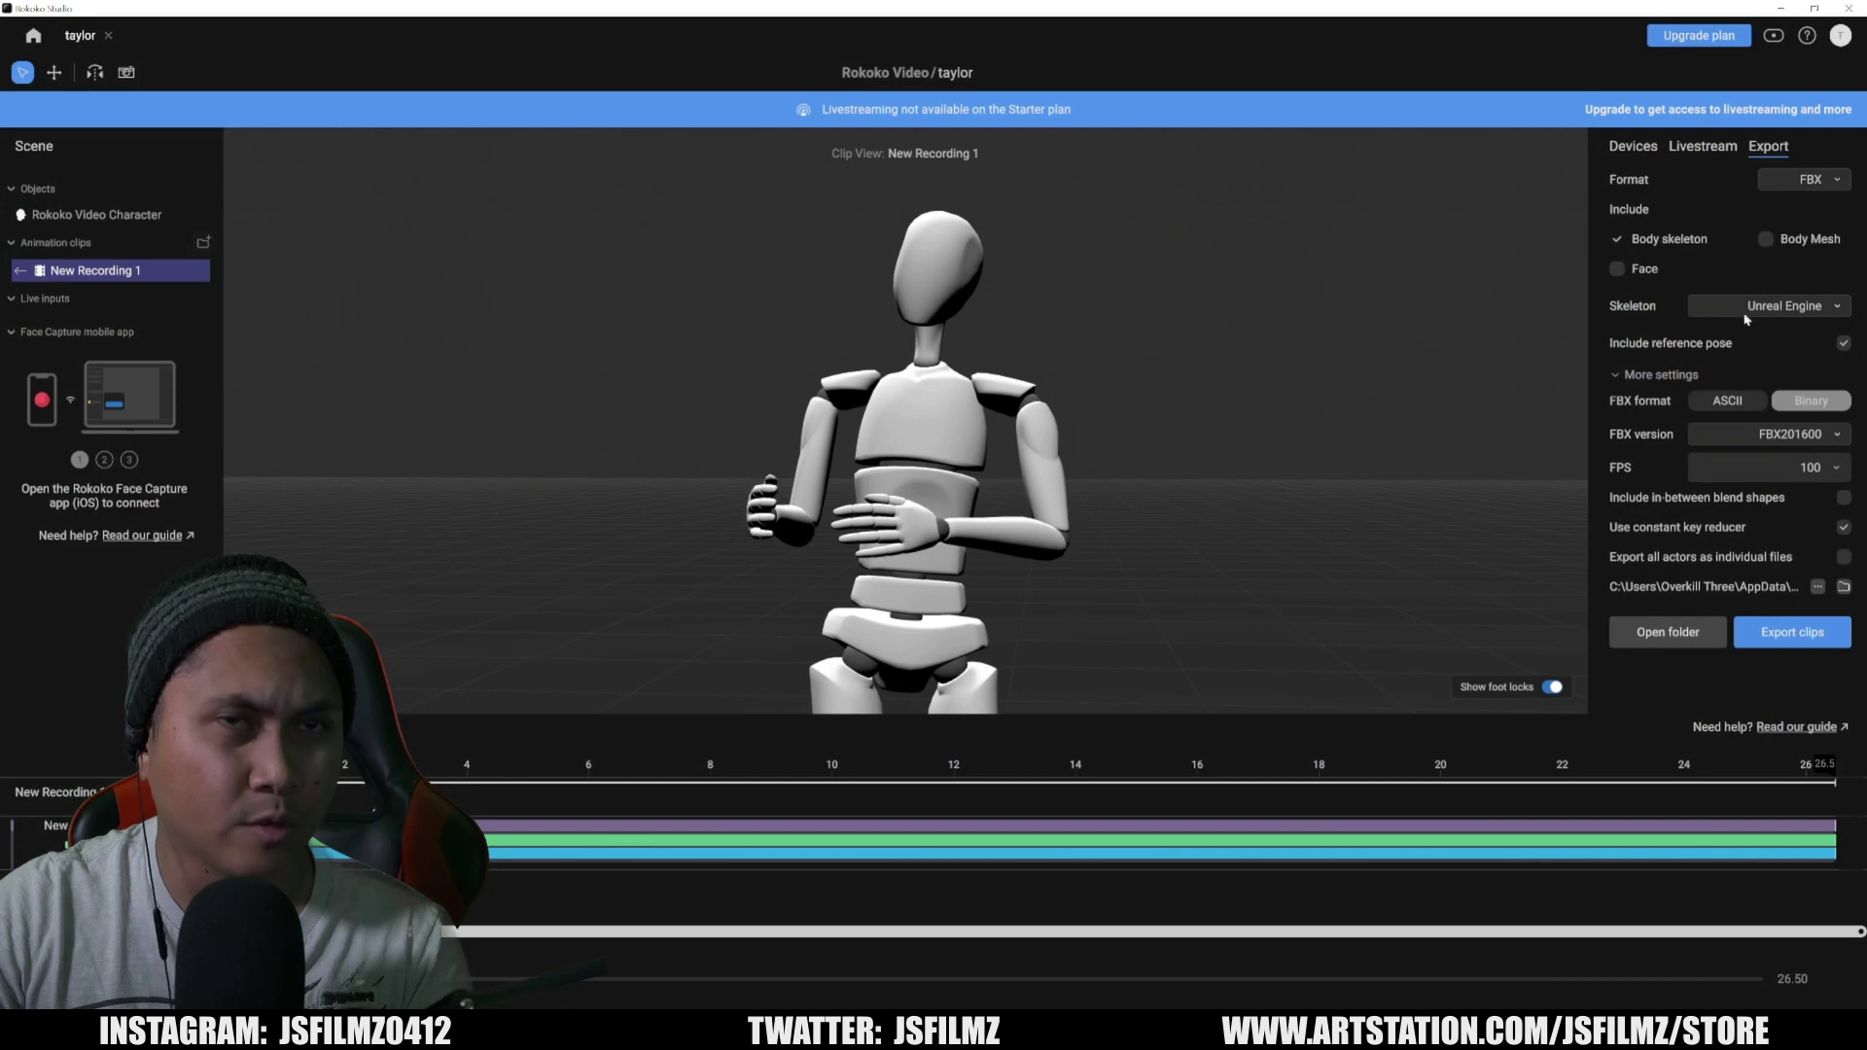
Confirm Rokoko Studio's export skeleton remains Unreal Engine, then return to iClone 8.
{"action": "left_click", "coordinate": [1824, 307]}
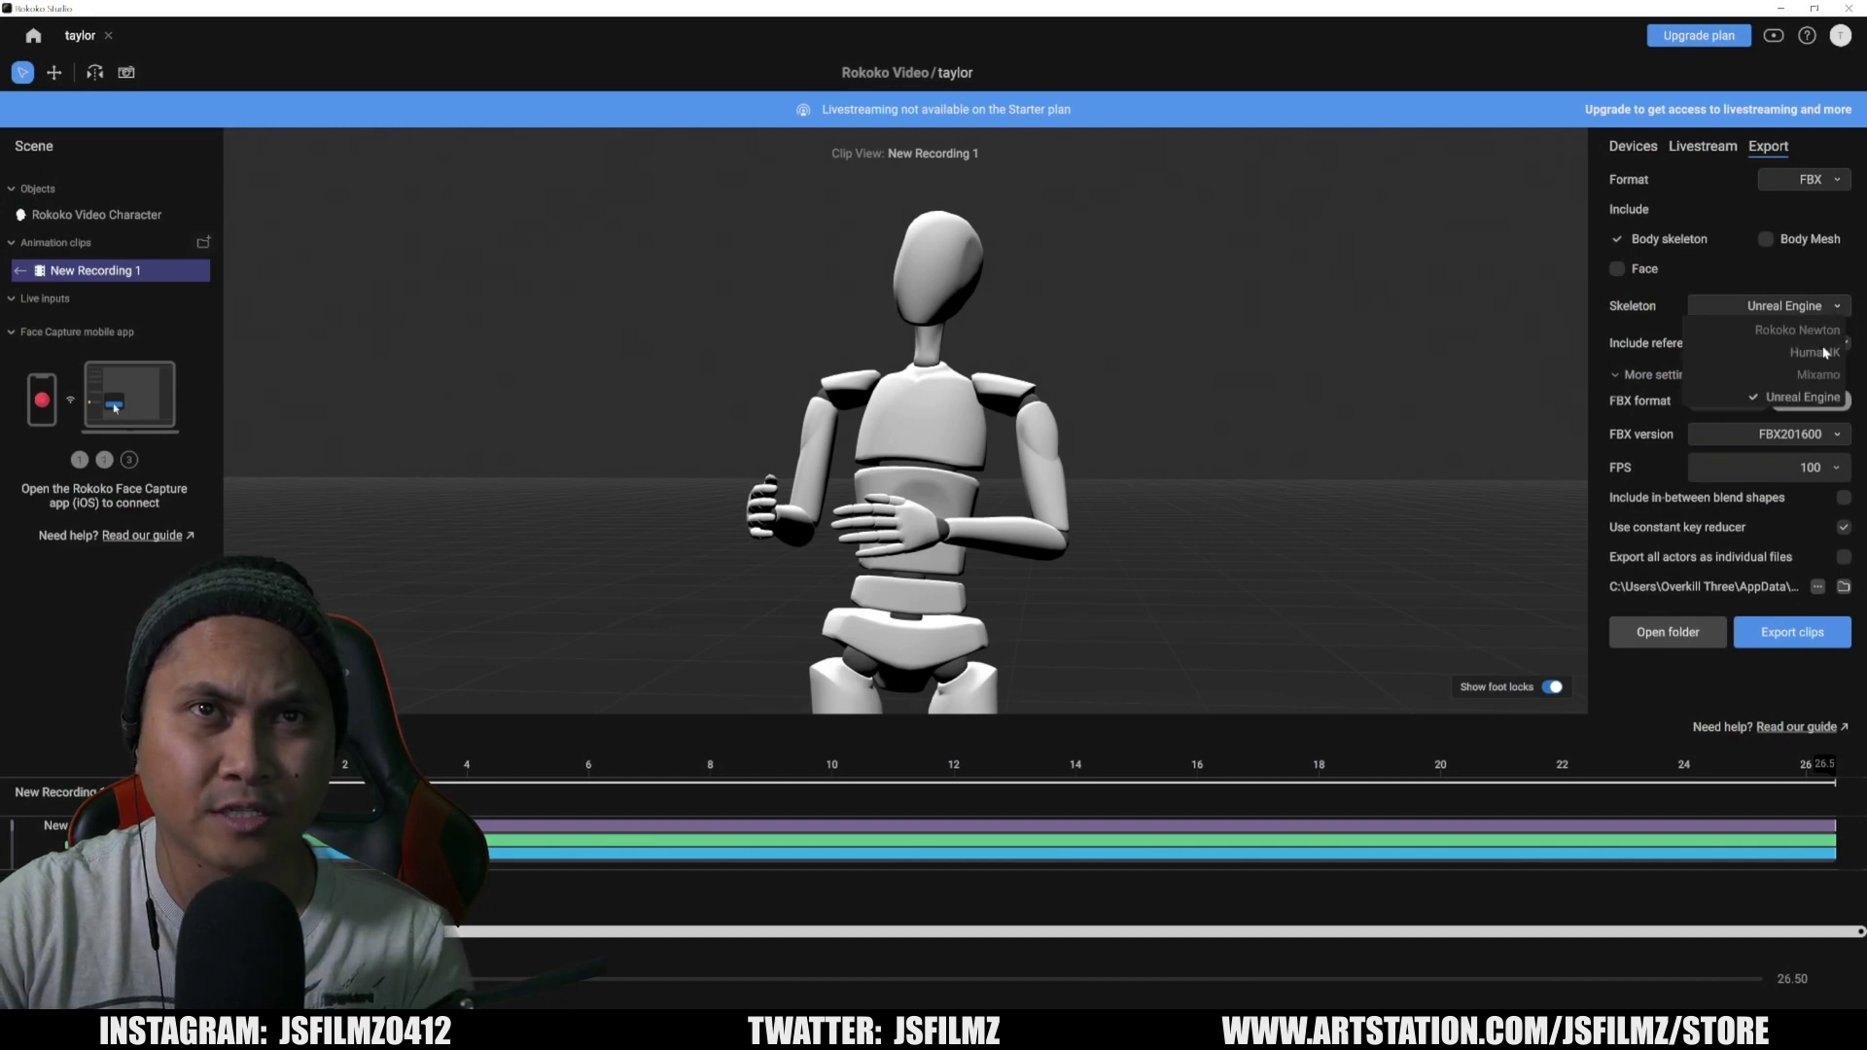
{"action": "left_click", "coordinate": [1770, 274]}
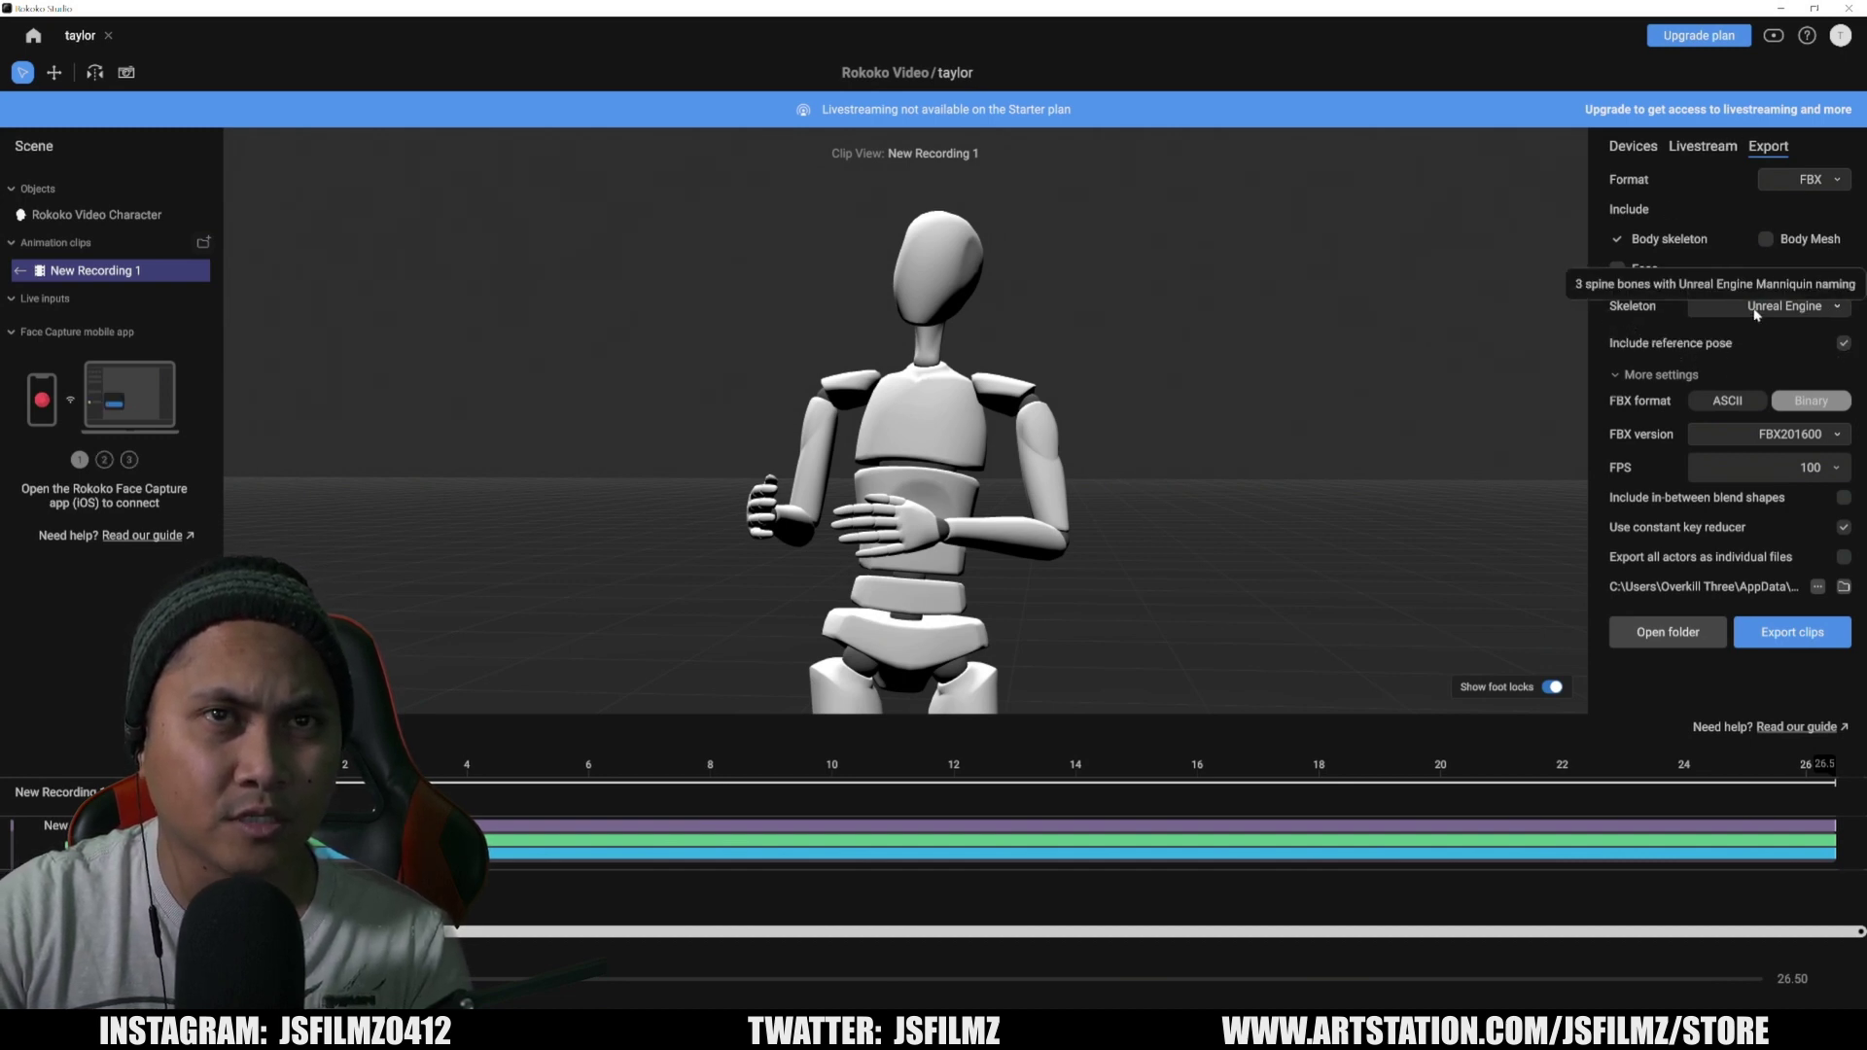
{"action": "left_click", "coordinate": [1779, 10]}
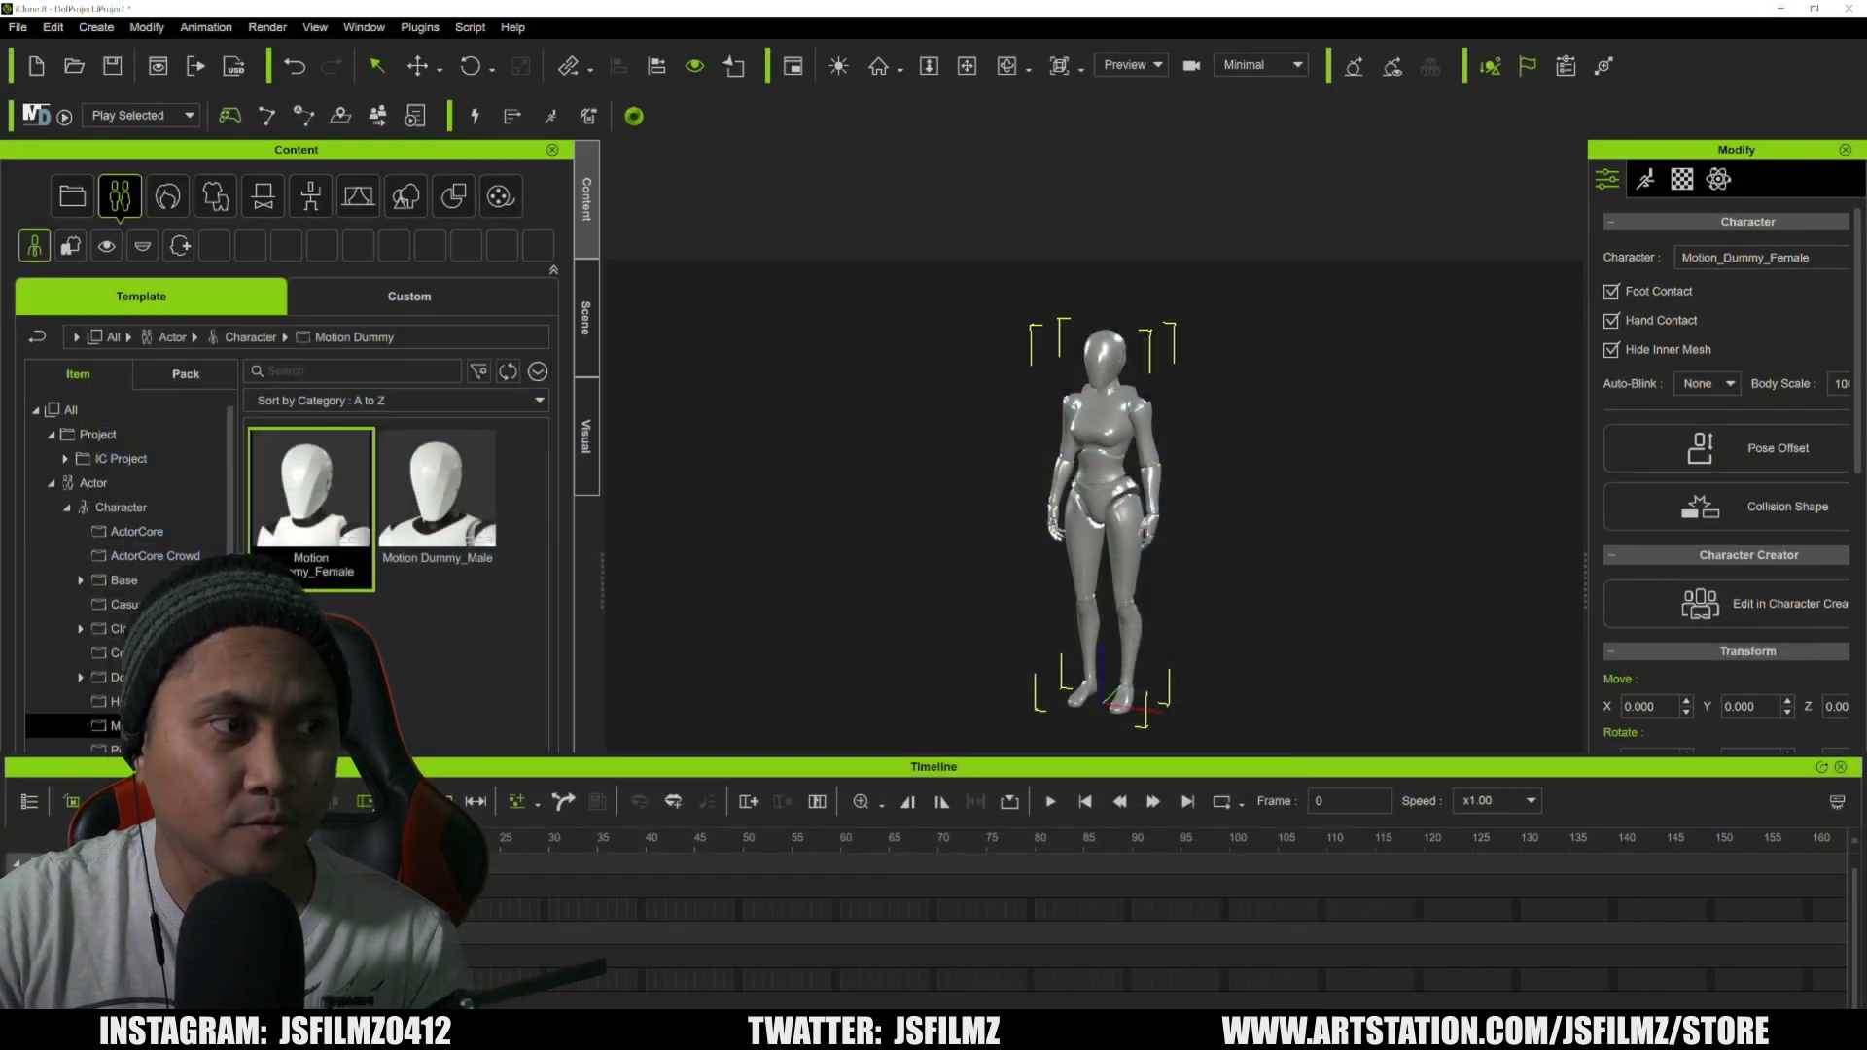
Drop New_Recording_1_ue.fbx onto the Motion Dummy and dismiss the missing profile warning.
{"action": "key", "text": "alt+Tab"}
{"action": "left_click", "coordinate": [156, 388]}
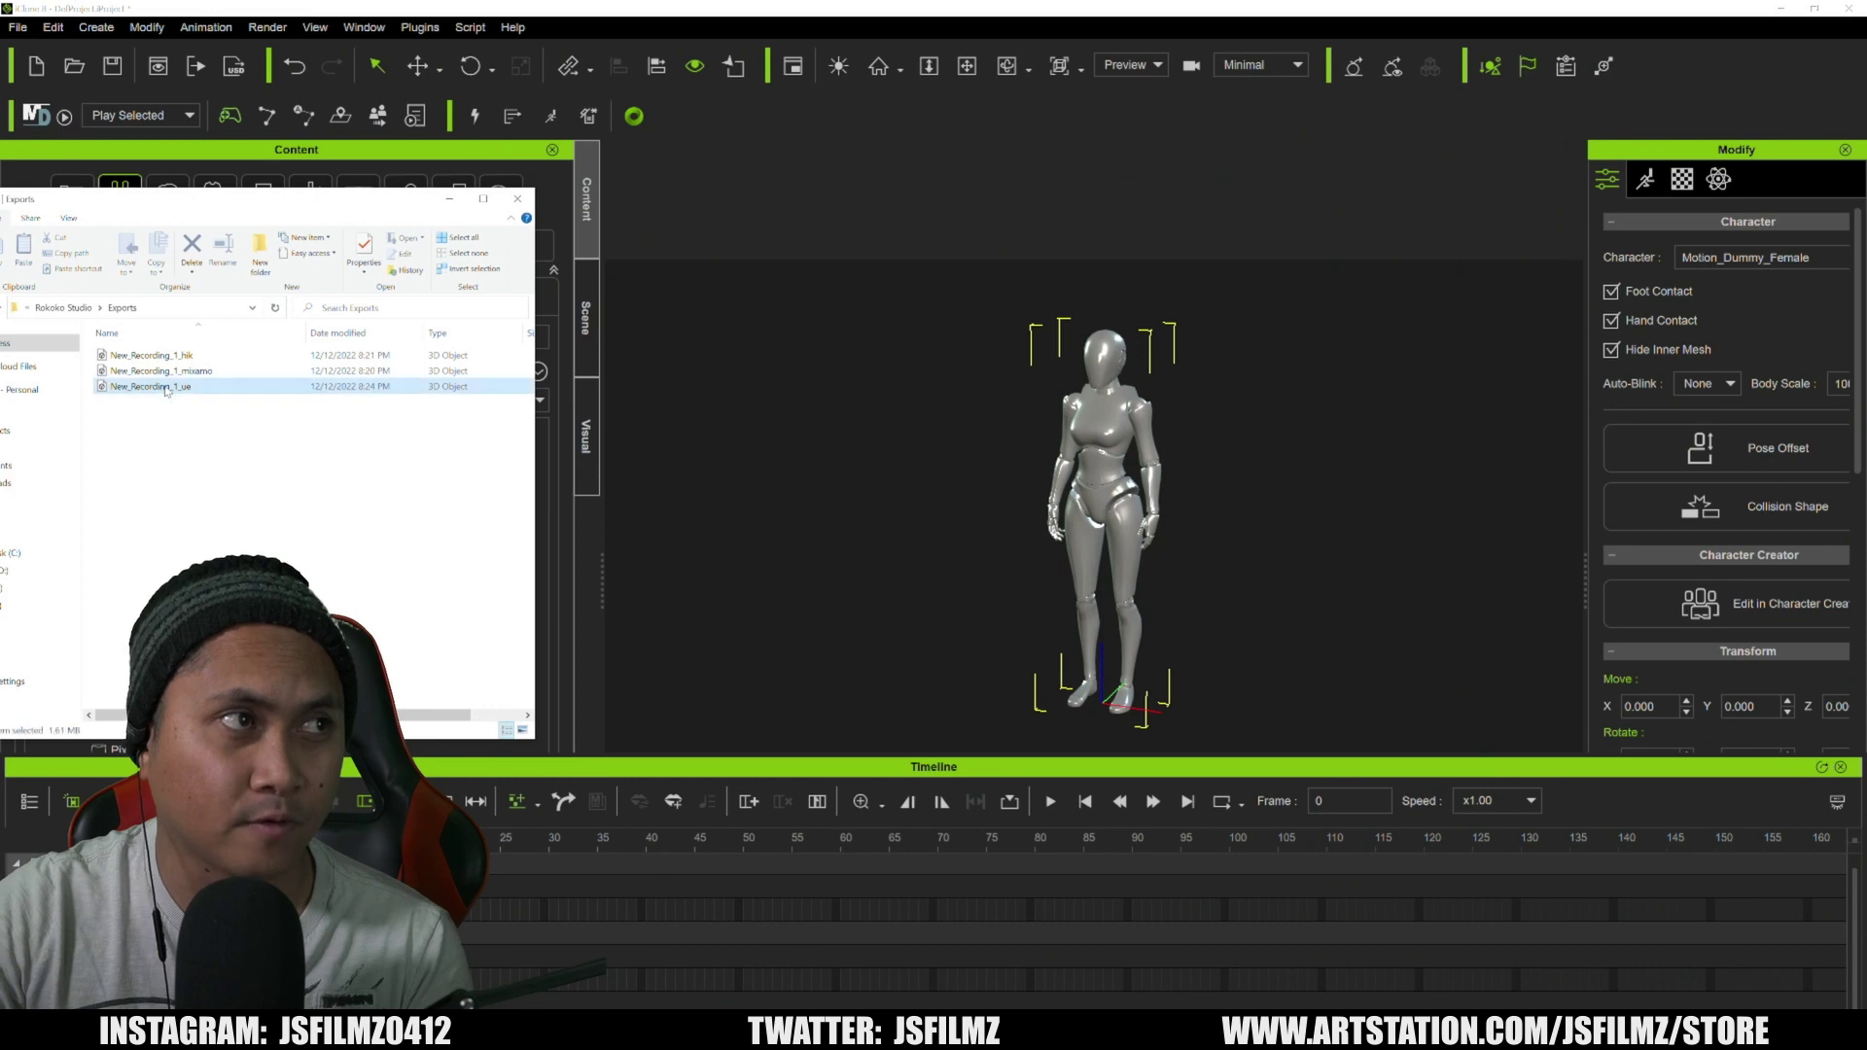
{"action": "left_click_drag", "start_coordinate": [166, 389], "coordinate": [1080, 433]}
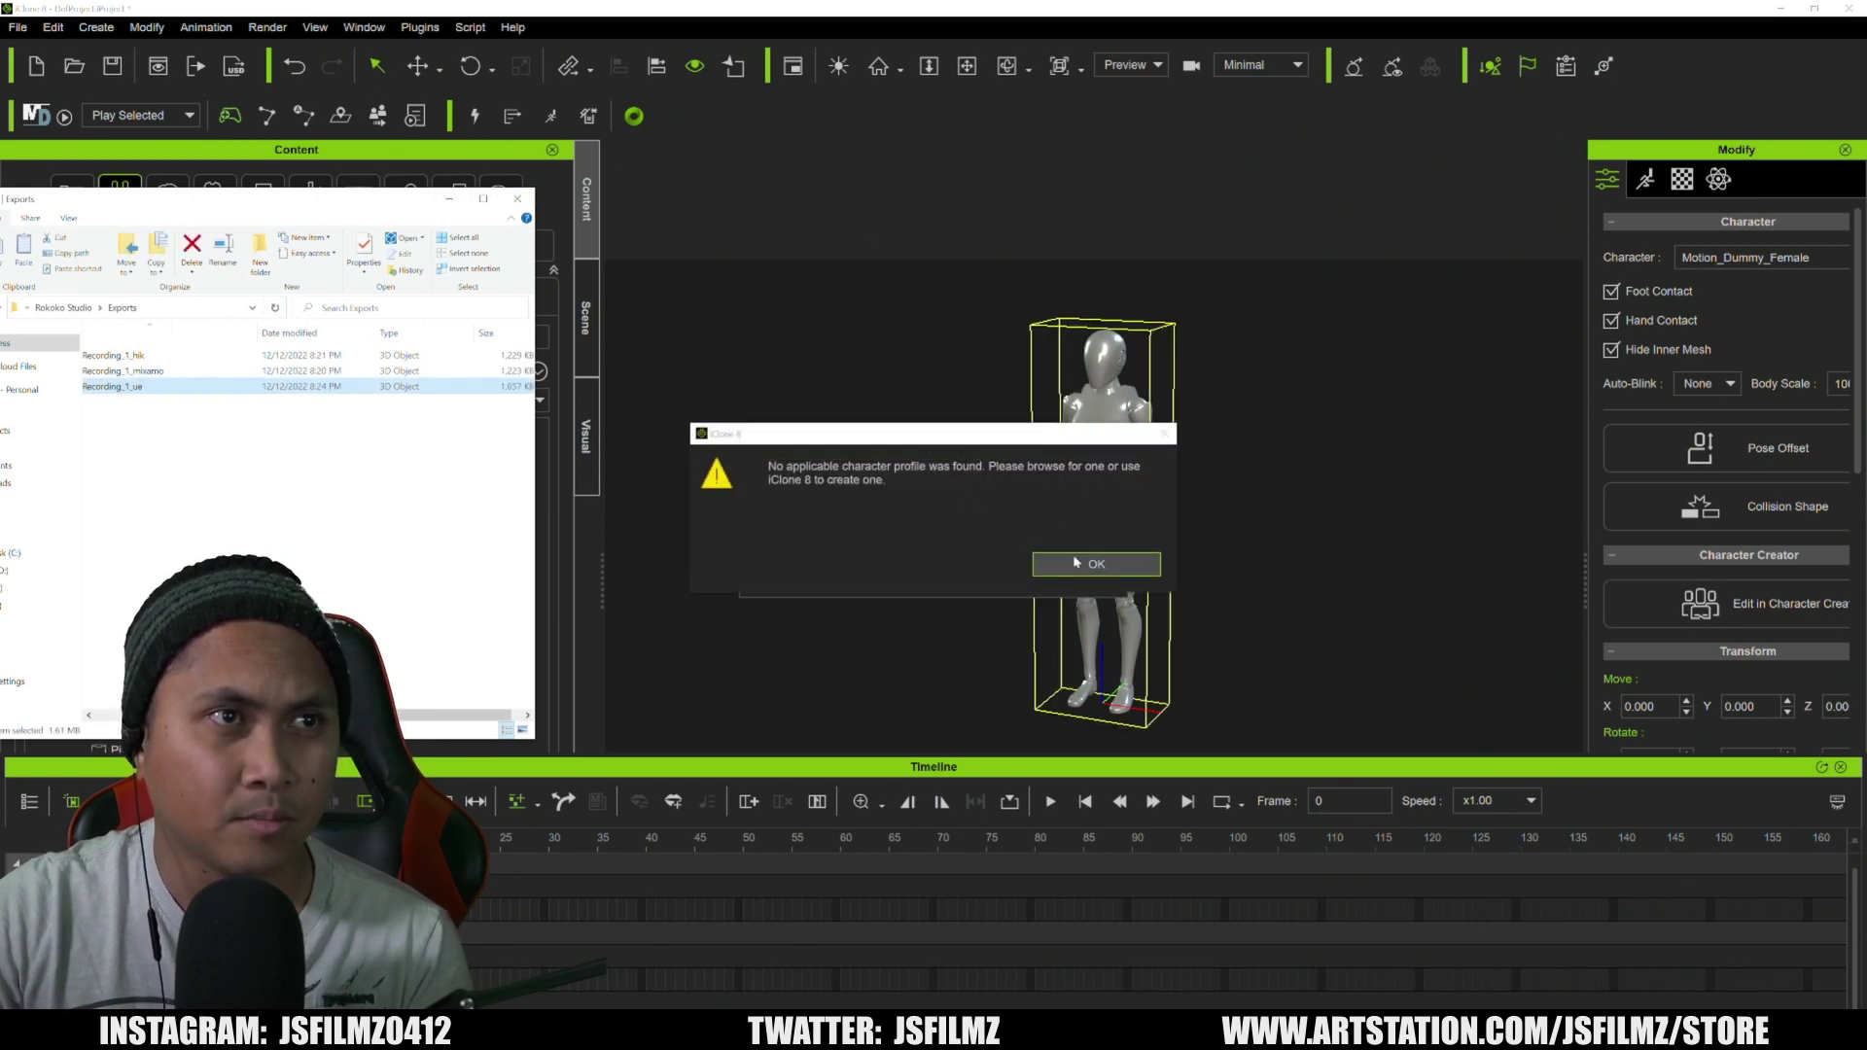
{"action": "left_click", "coordinate": [1096, 564]}
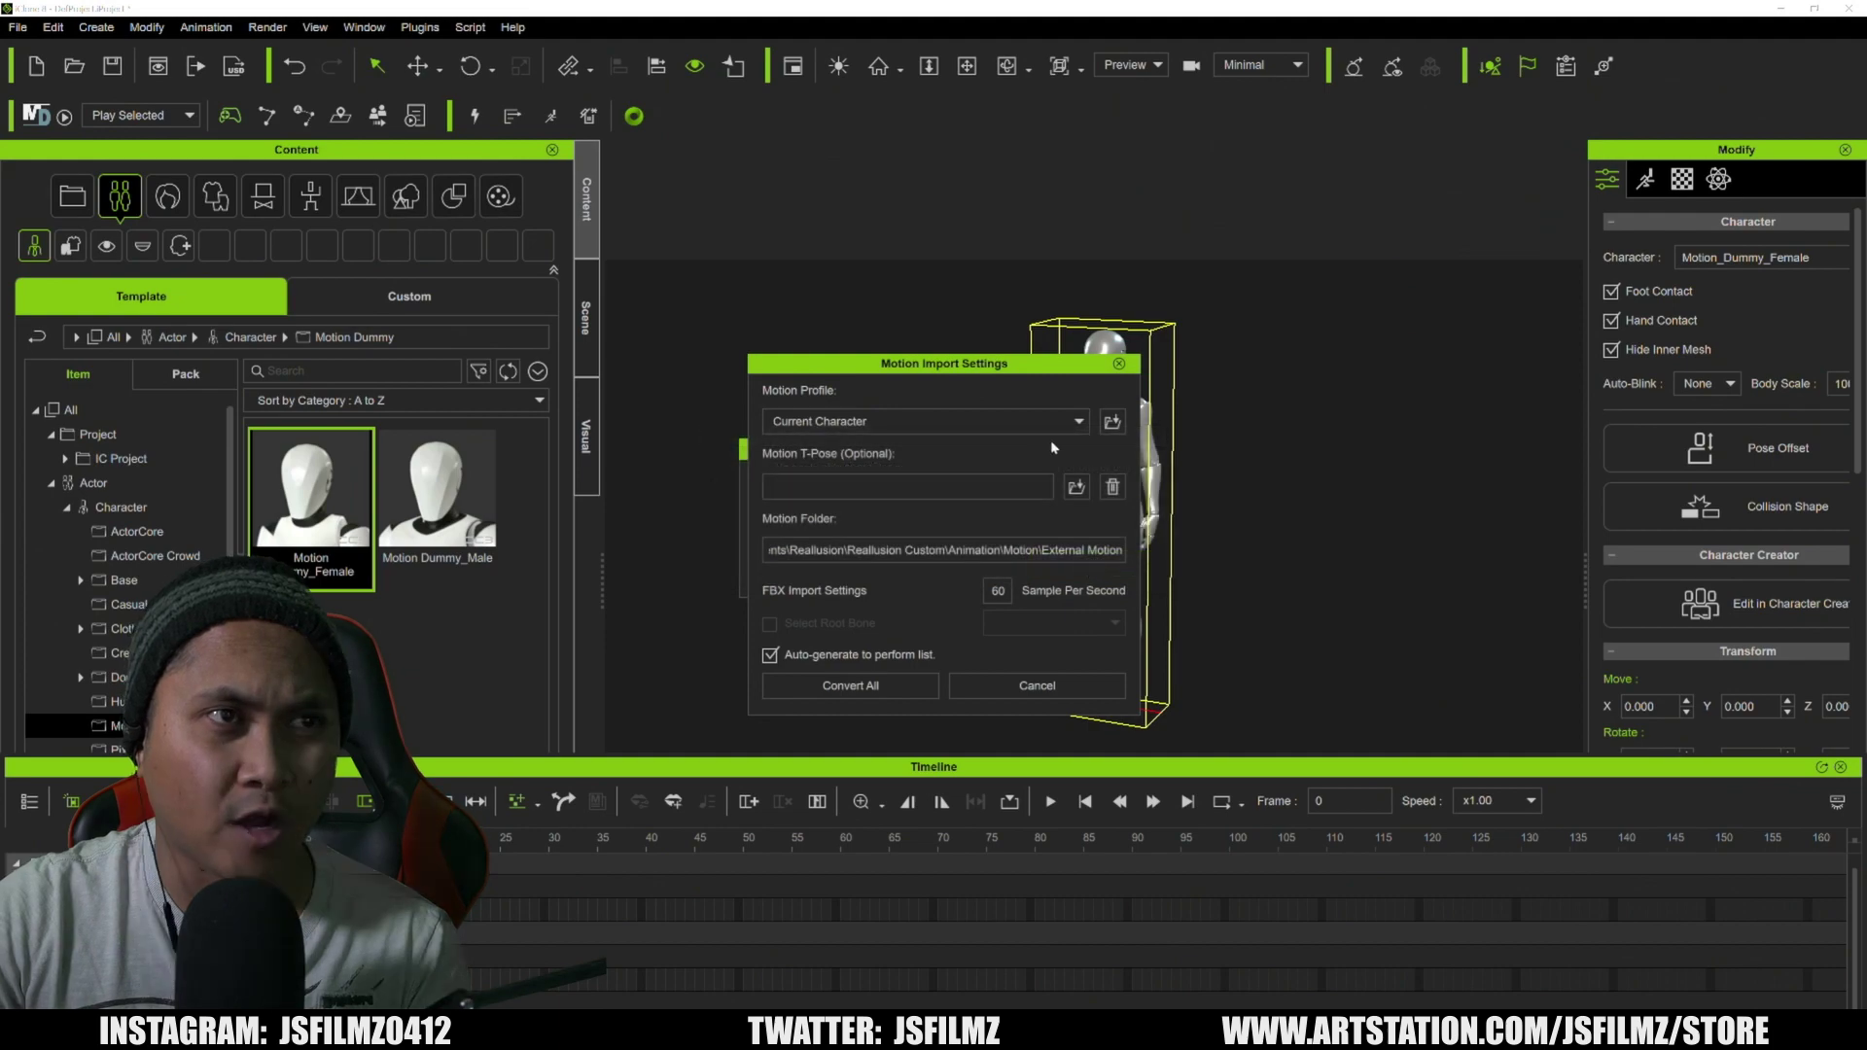
Convert the motion using the Unreal_BaseCharacter.3dxProfile motion profile.
{"action": "left_click", "coordinate": [1112, 424]}
{"action": "scroll", "coordinate": [1011, 439], "scroll_direction": "down", "scroll_amount": 10}
{"action": "double_click", "coordinate": [1078, 881]}
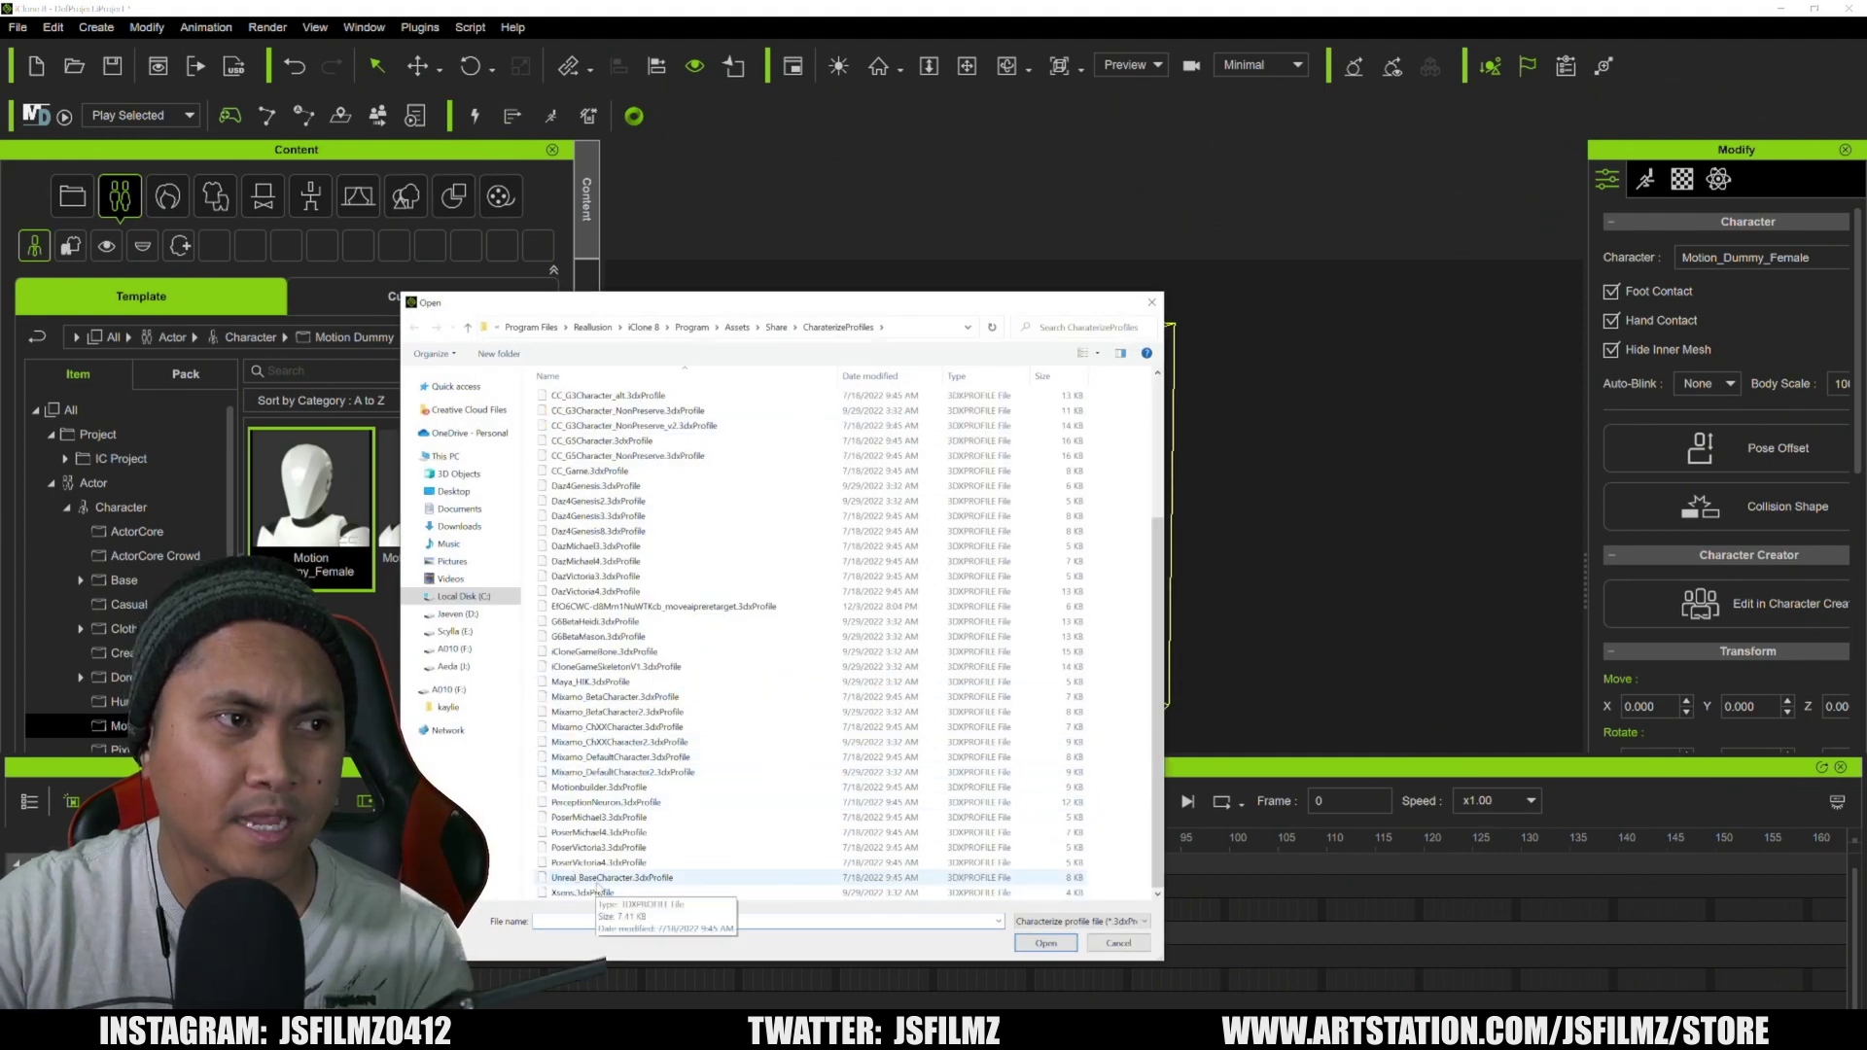
{"action": "left_click", "coordinate": [913, 686]}
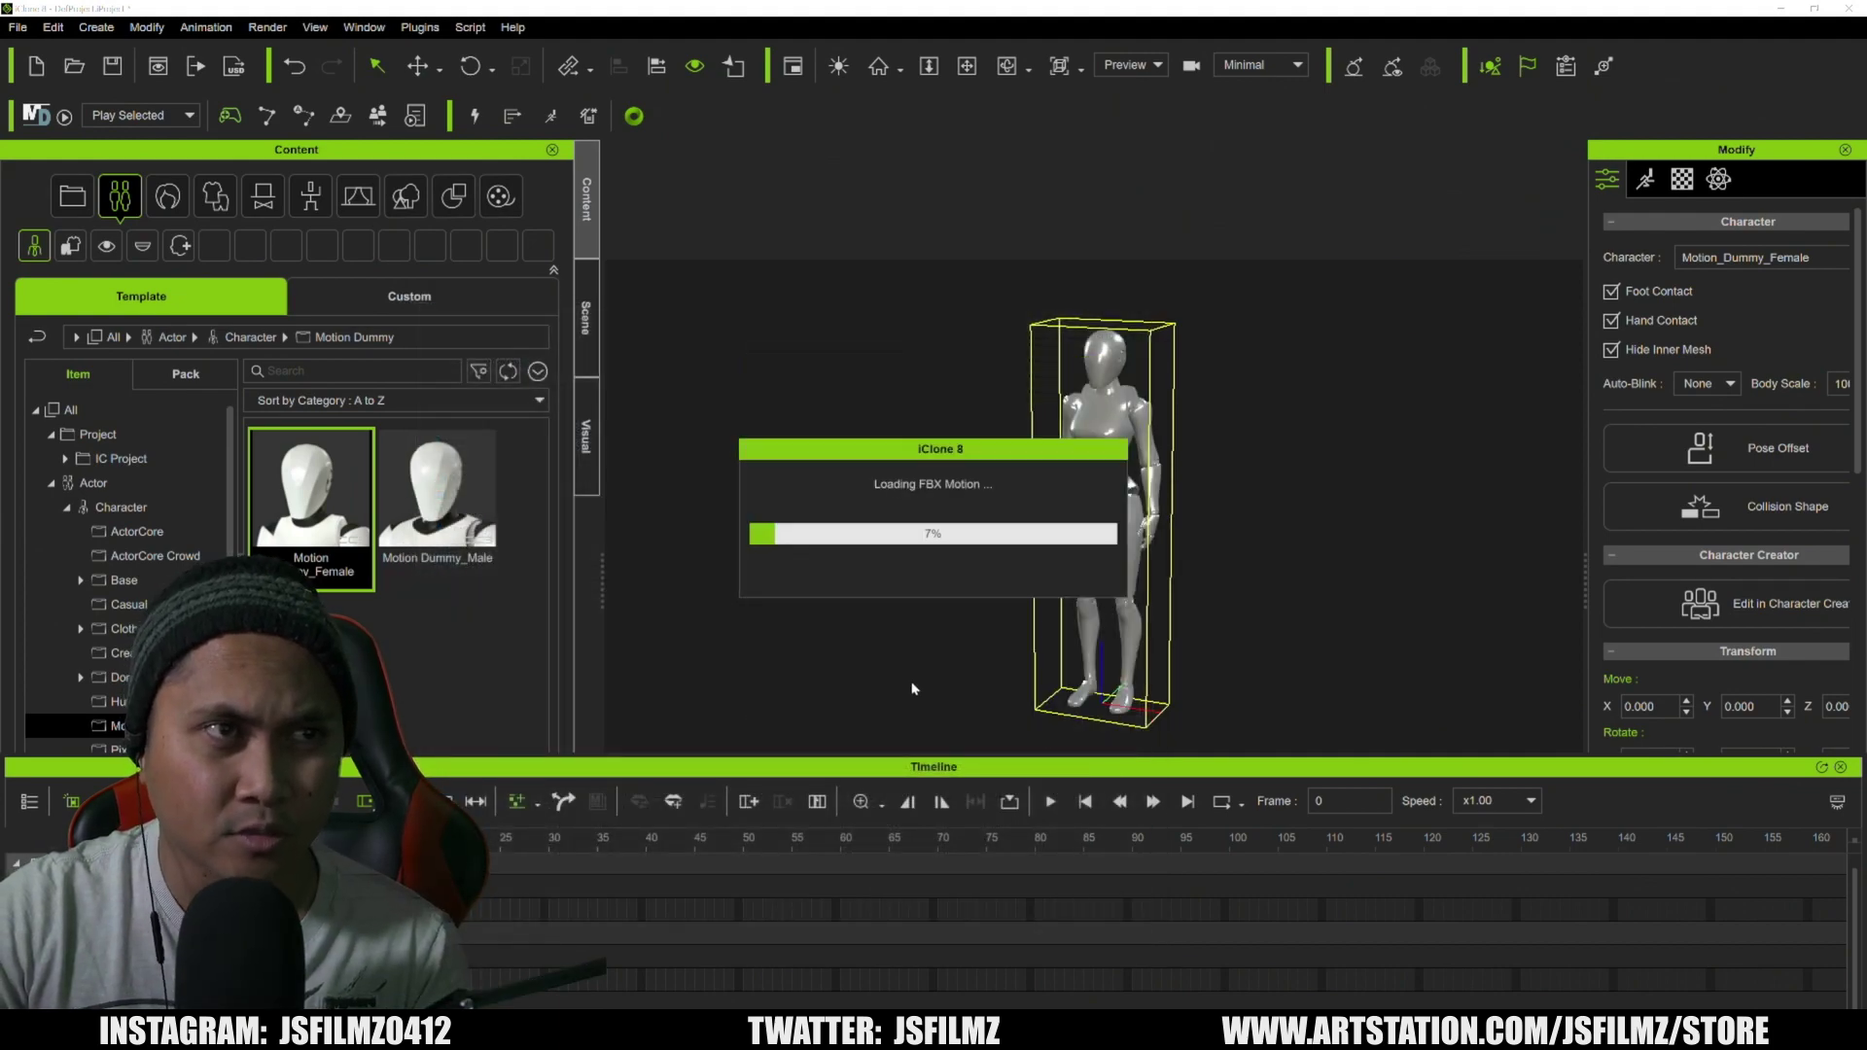
{"action": "left_click", "coordinate": [1124, 595]}
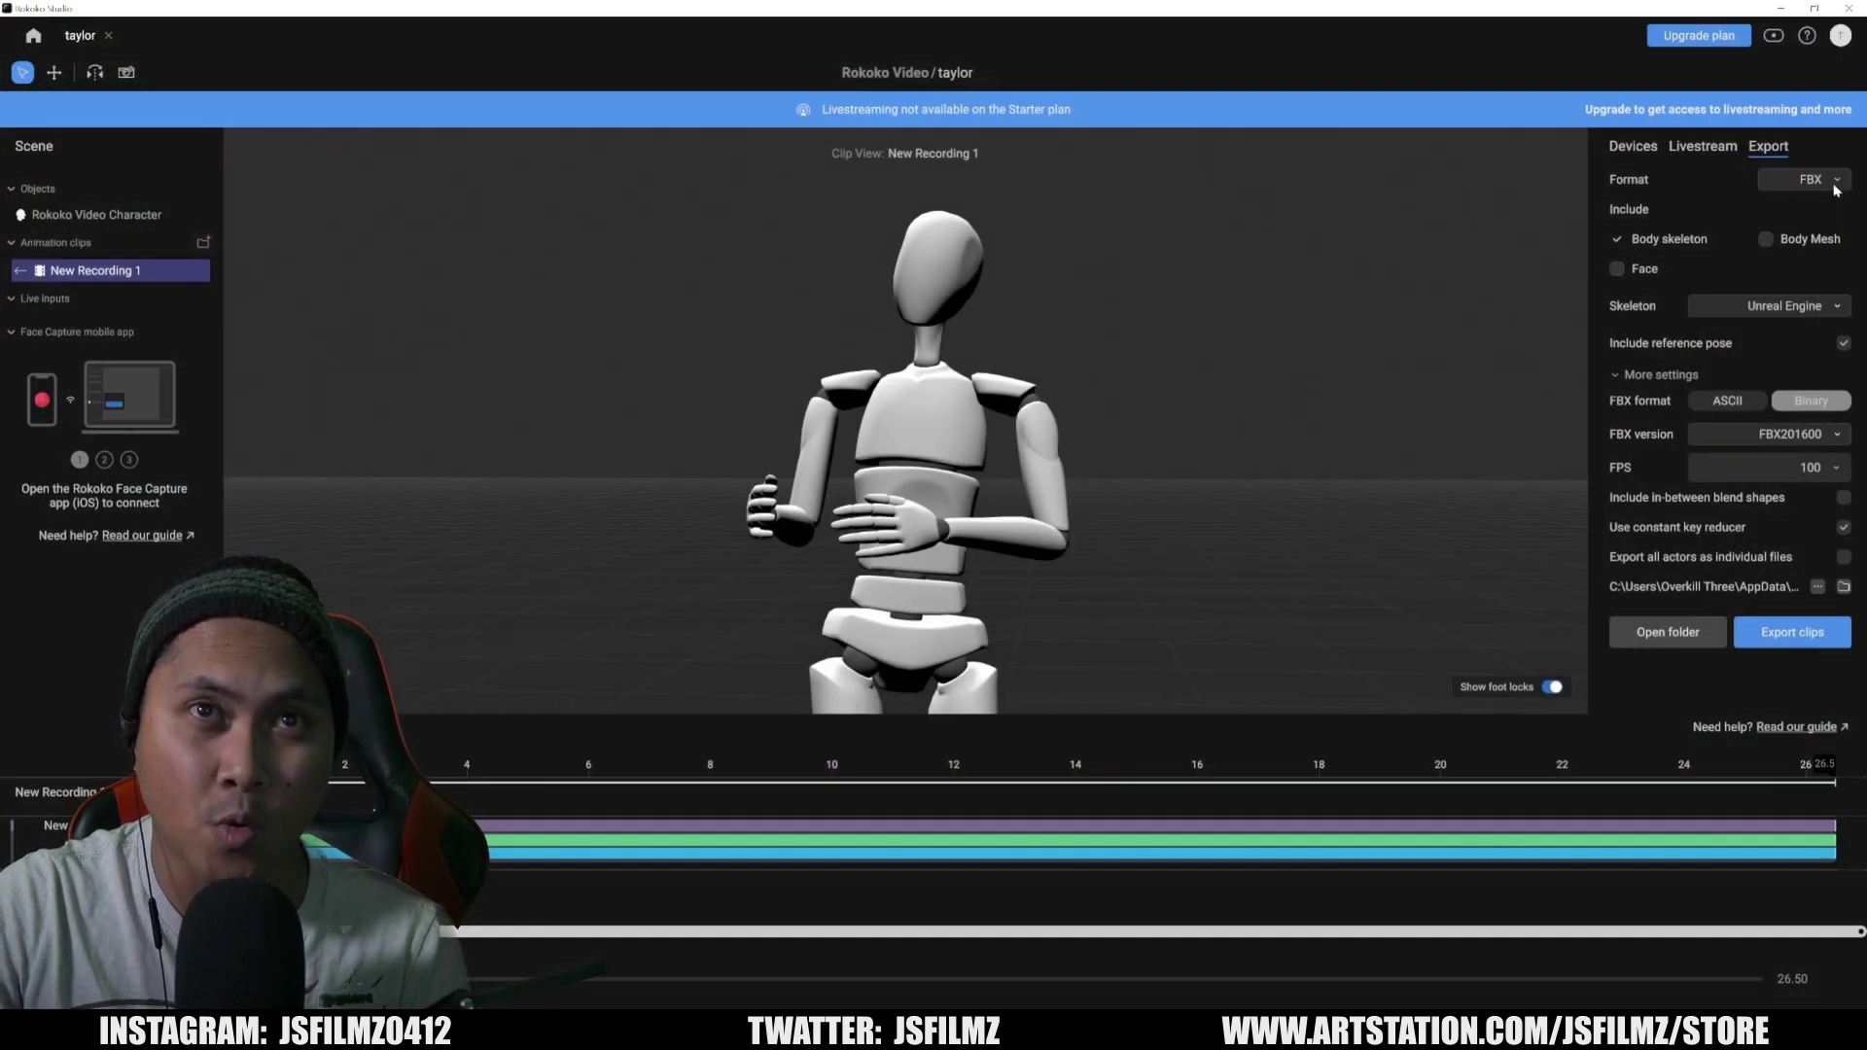
Set the export skeleton to Rokoko Newton and switch back to iClone 8.
{"action": "left_click", "coordinate": [1836, 181]}
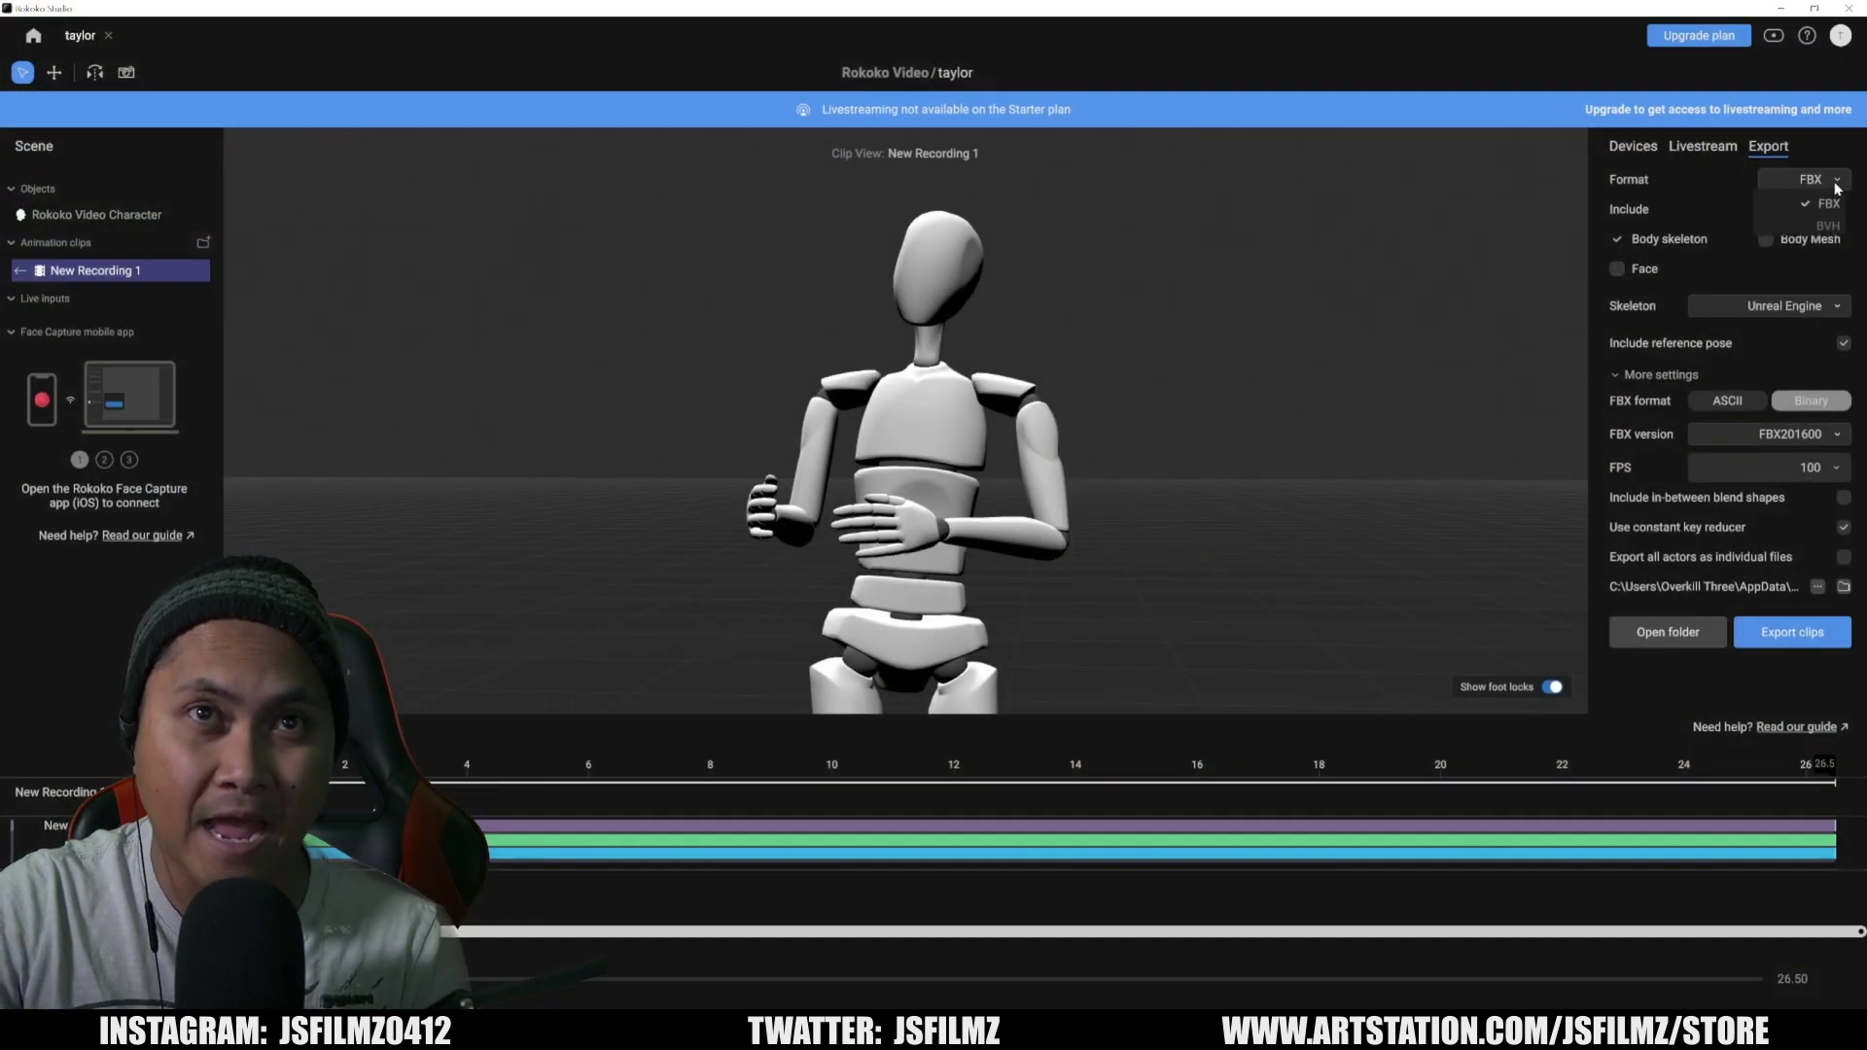
{"action": "left_click", "coordinate": [1840, 309]}
{"action": "left_click", "coordinate": [1797, 330]}
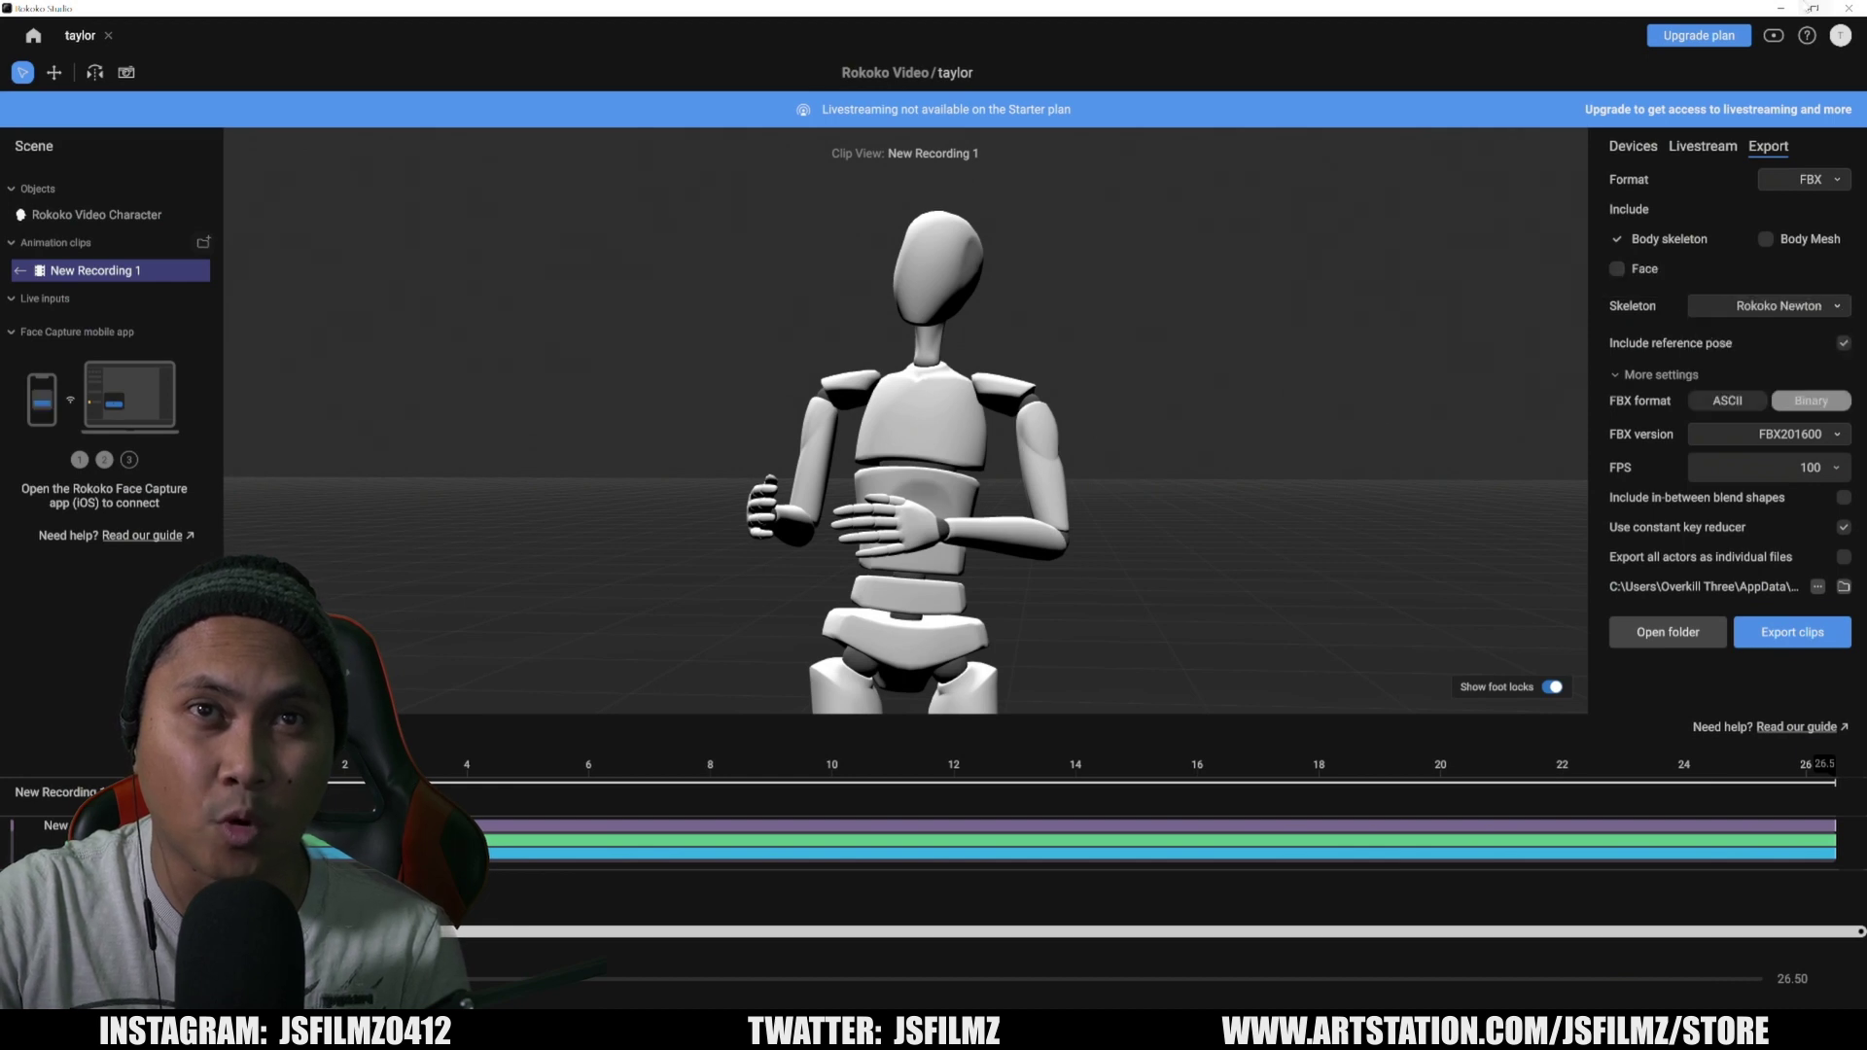
{"action": "left_click", "coordinate": [1783, 8]}
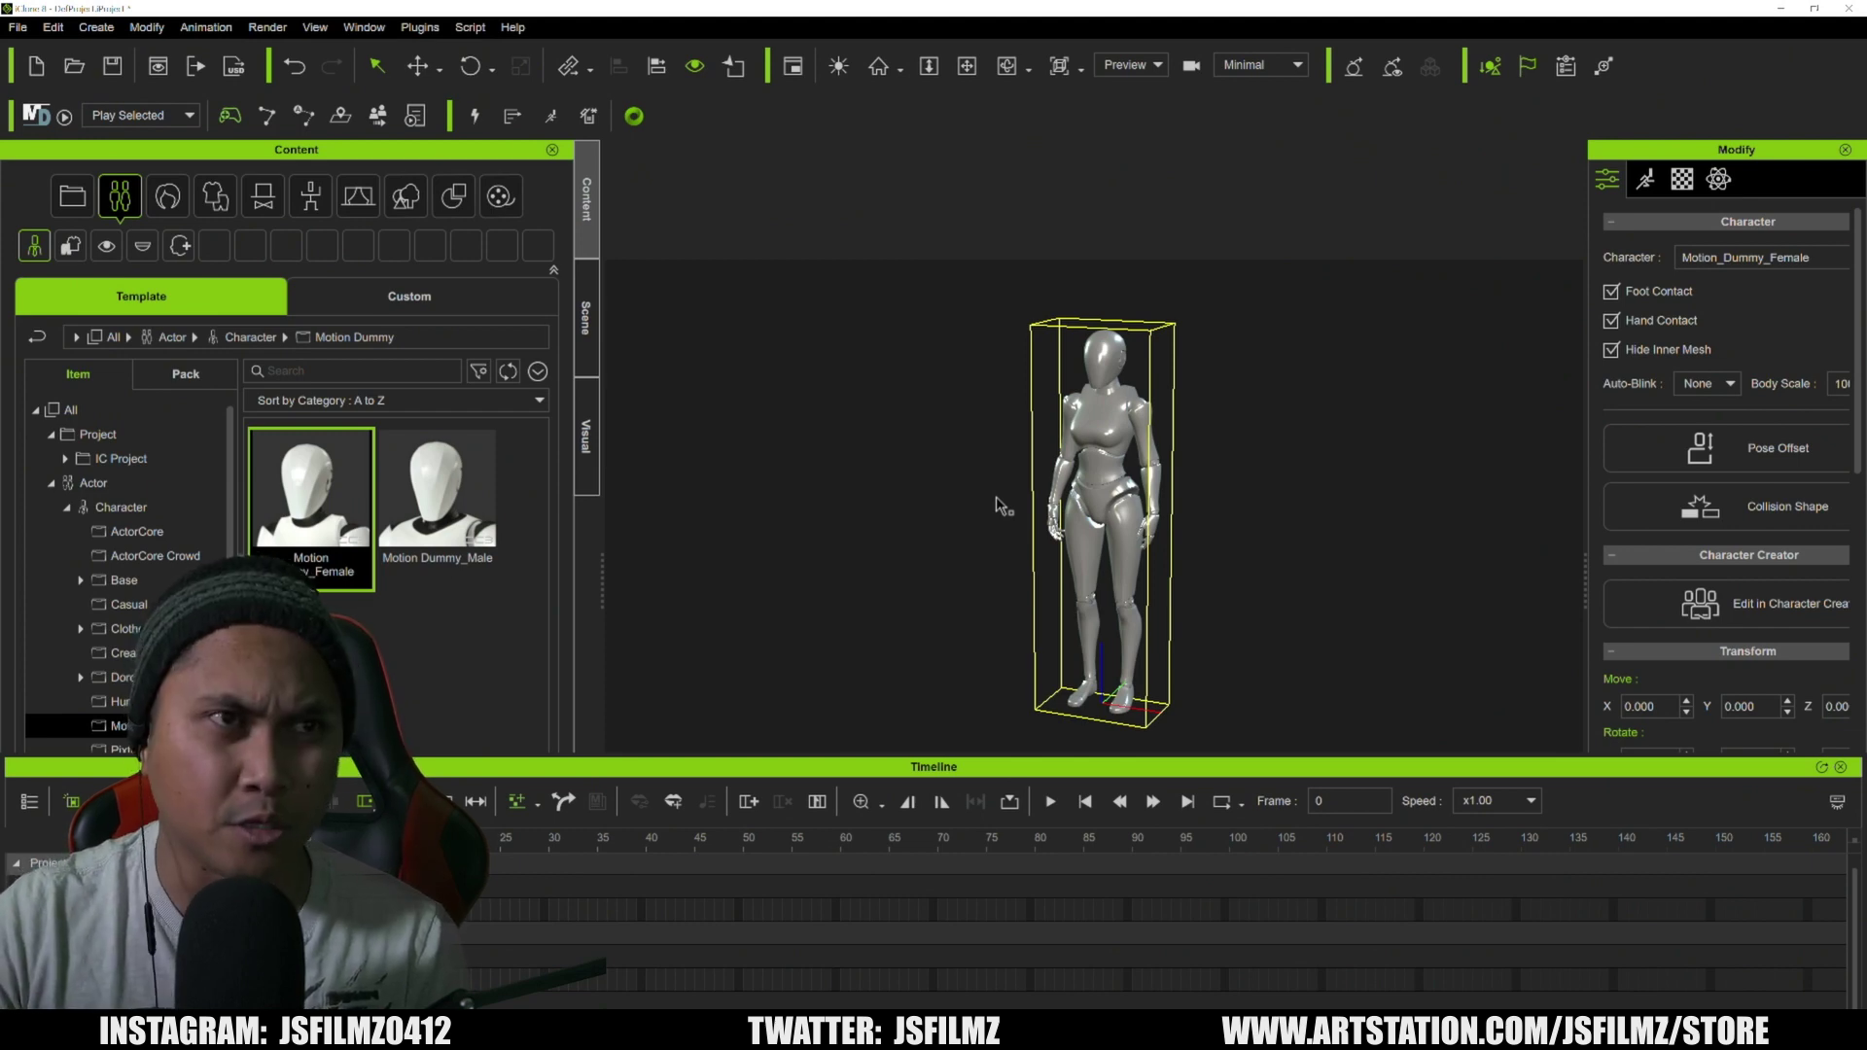
Zoom the Rokoko Studio viewport out on the taylor scene's FBX export settings.
{"action": "scroll", "coordinate": [999, 504], "scroll_direction": "down", "scroll_amount": 1}
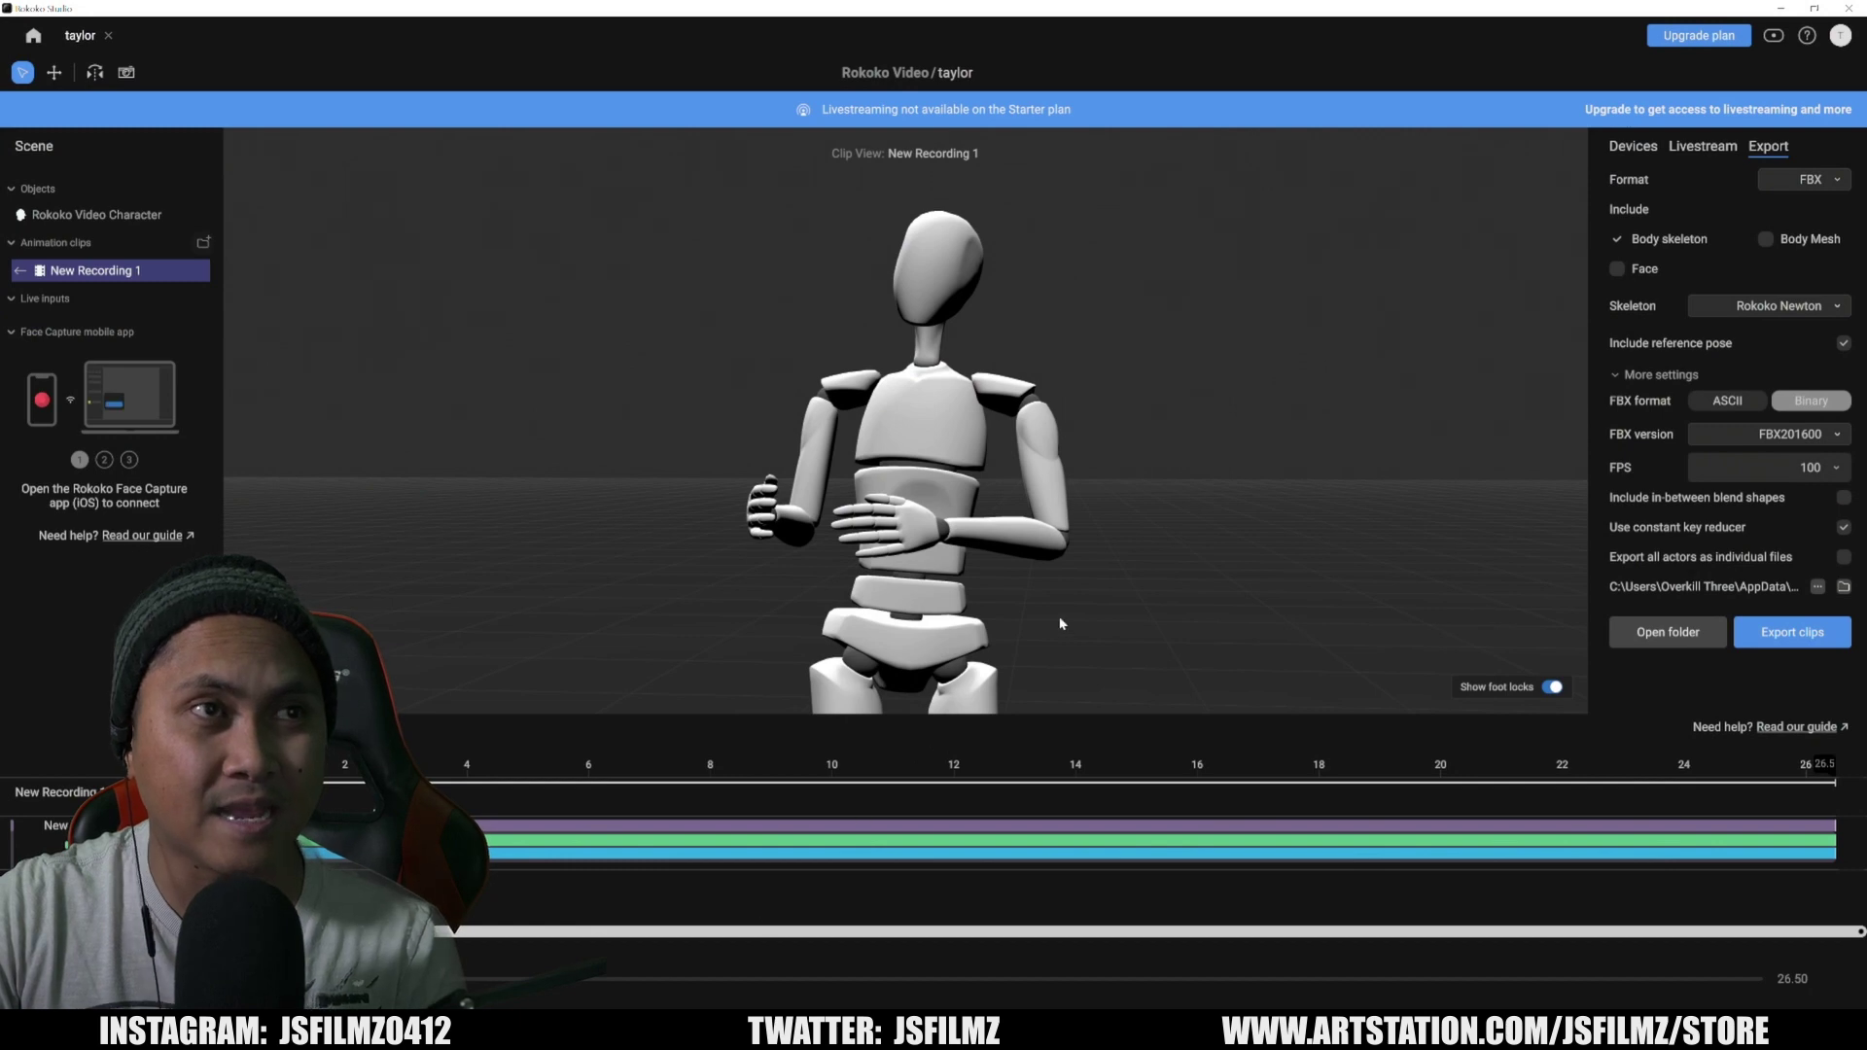
{"action": "scroll", "coordinate": [1026, 628], "scroll_direction": "down", "scroll_amount": 3}
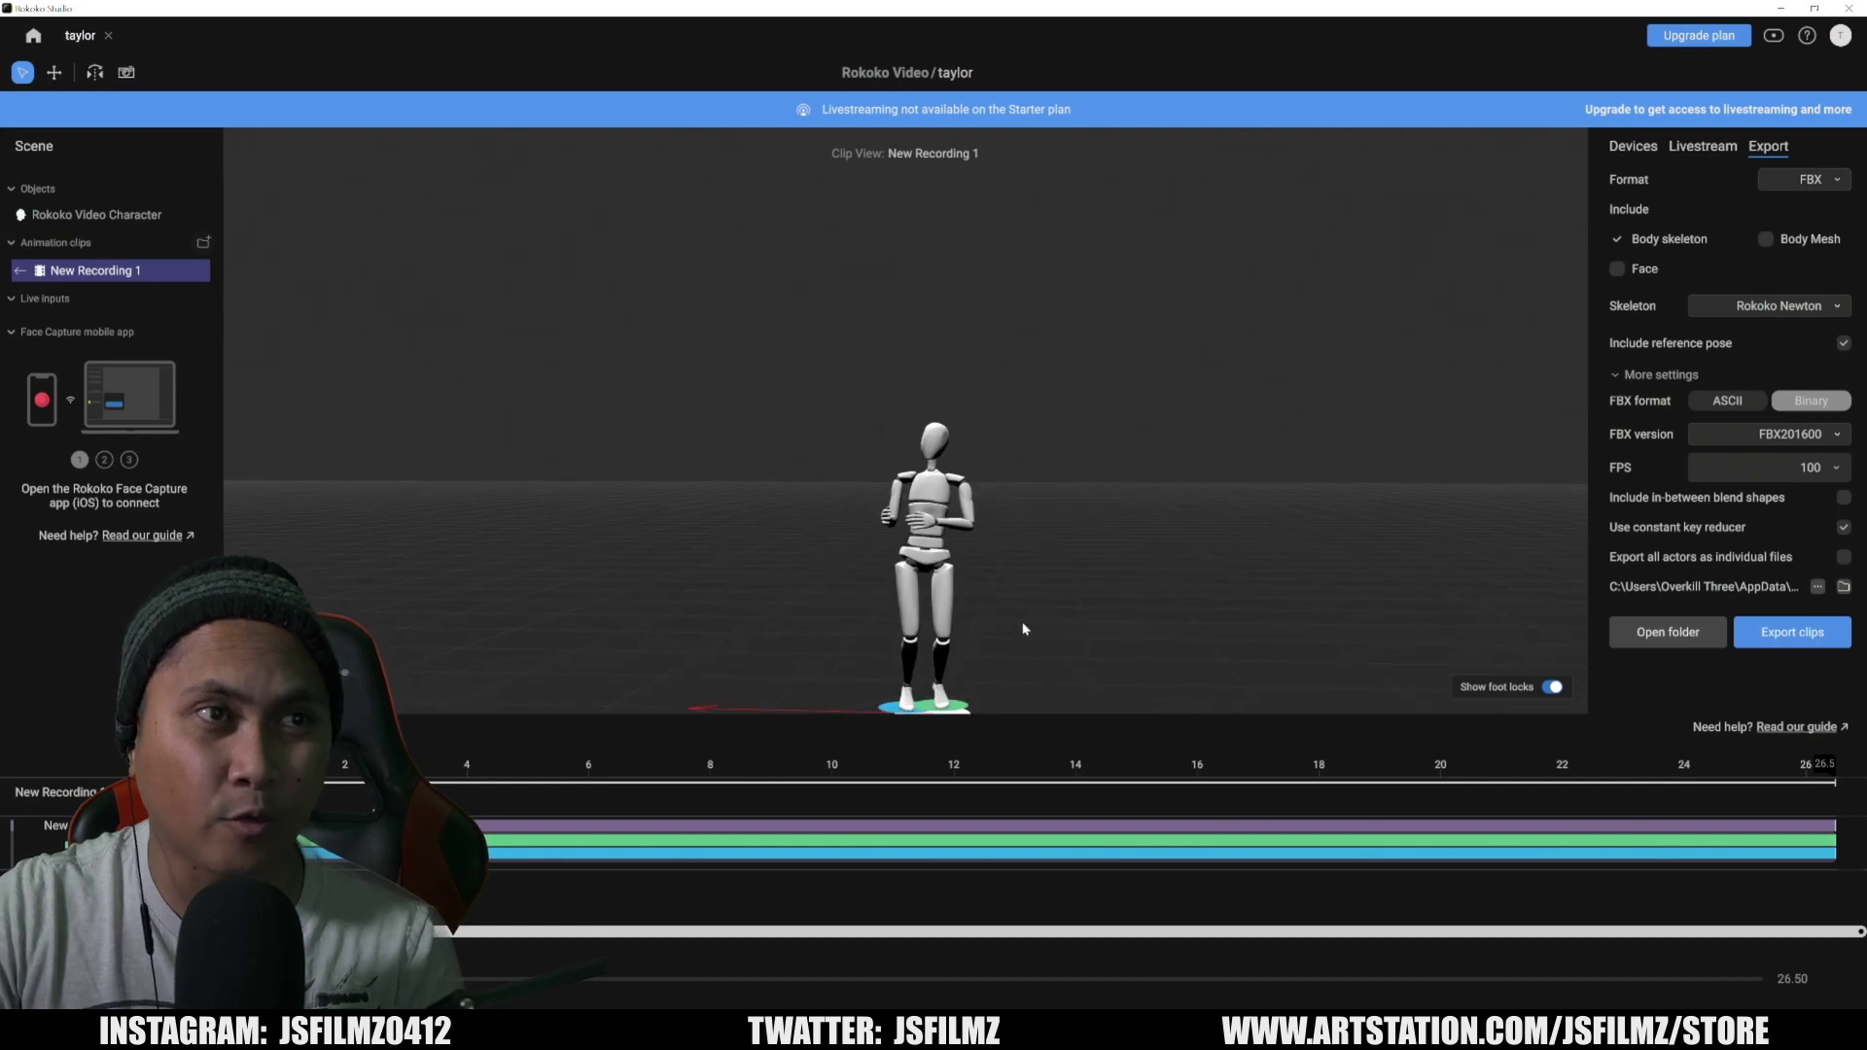